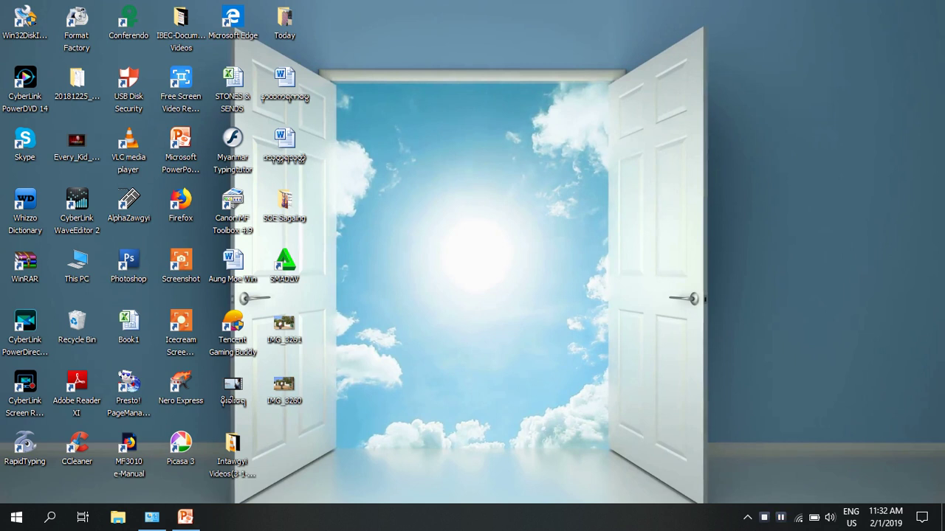
Restore the PowerPoint window showing Presentation1's Drawing Table slide.
left_click(185, 517)
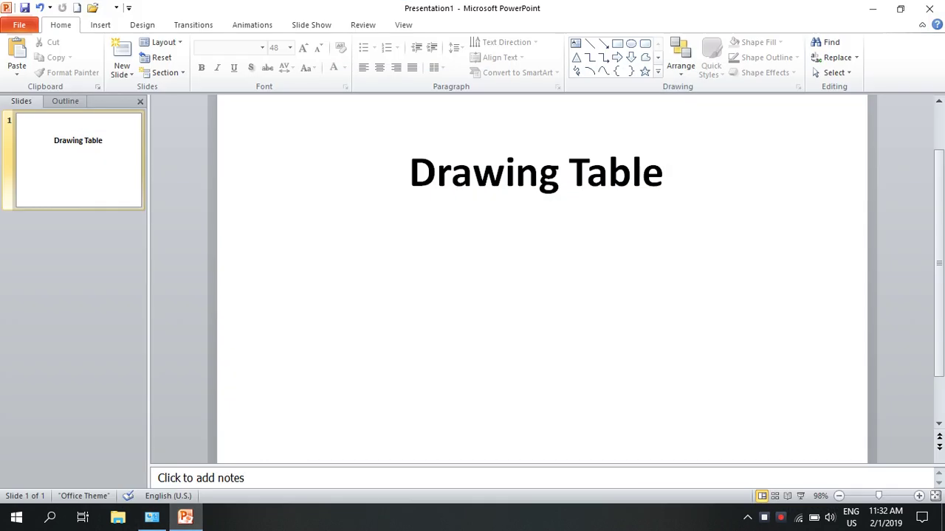
Insert a 5x2 table from the Insert ribbon's Table grid.
left_click(100, 24)
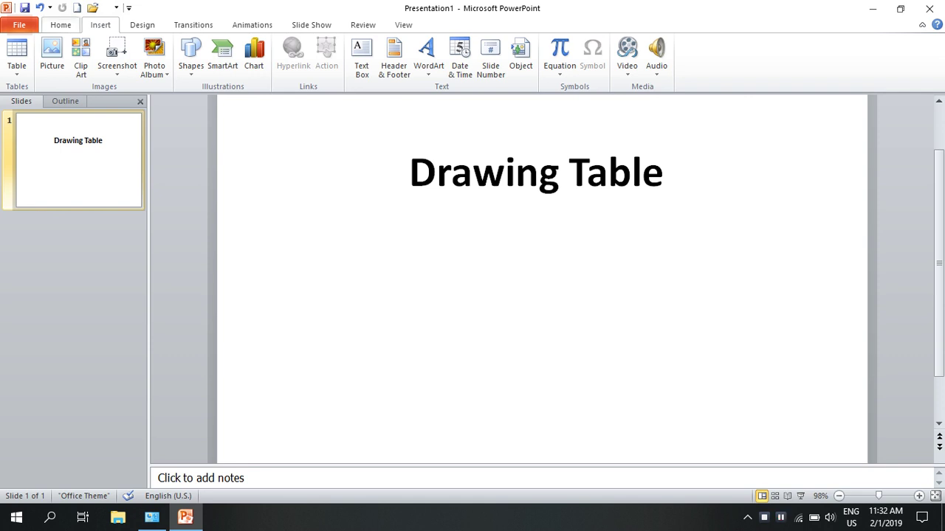
left_click(61, 24)
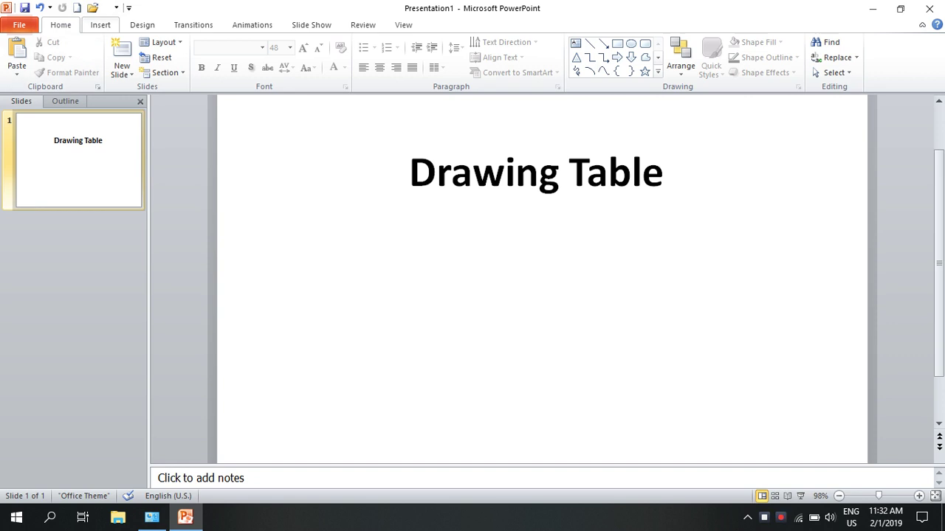
left_click(101, 24)
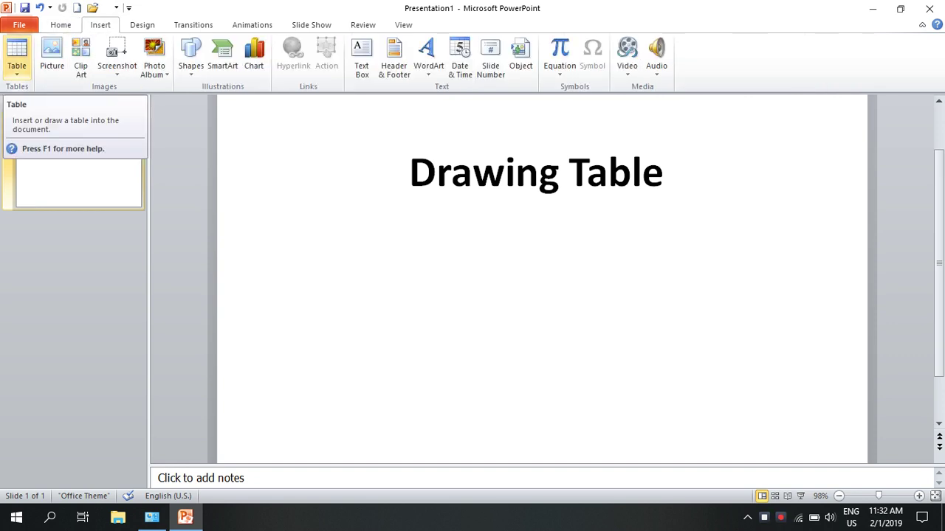
left_click(16, 56)
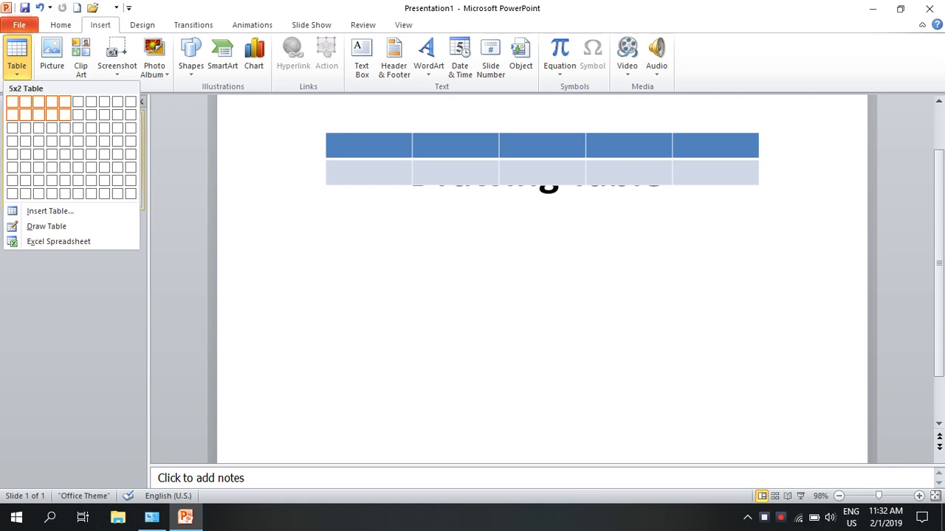
left_click(65, 114)
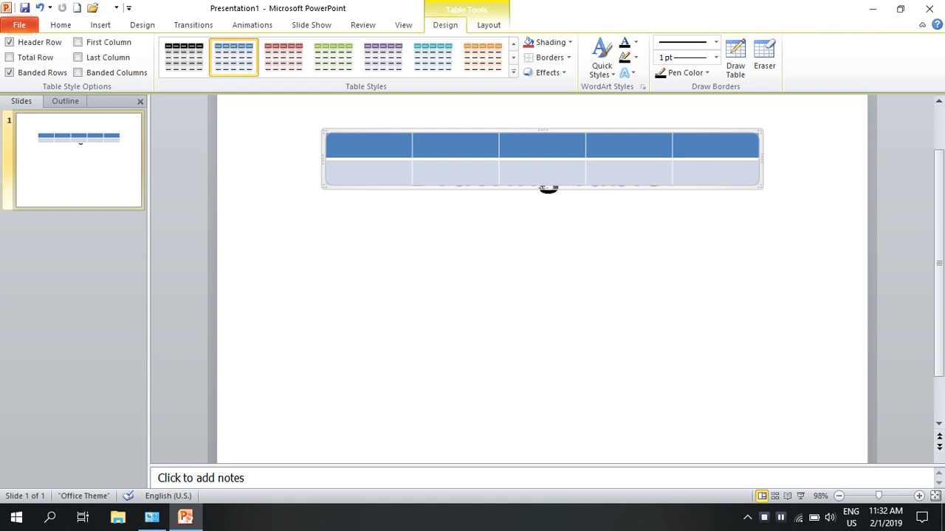
Drag the table below the 'Drawing Table' title, nudge it left, and select the header row.
left_click_drag(546, 187, 557, 267)
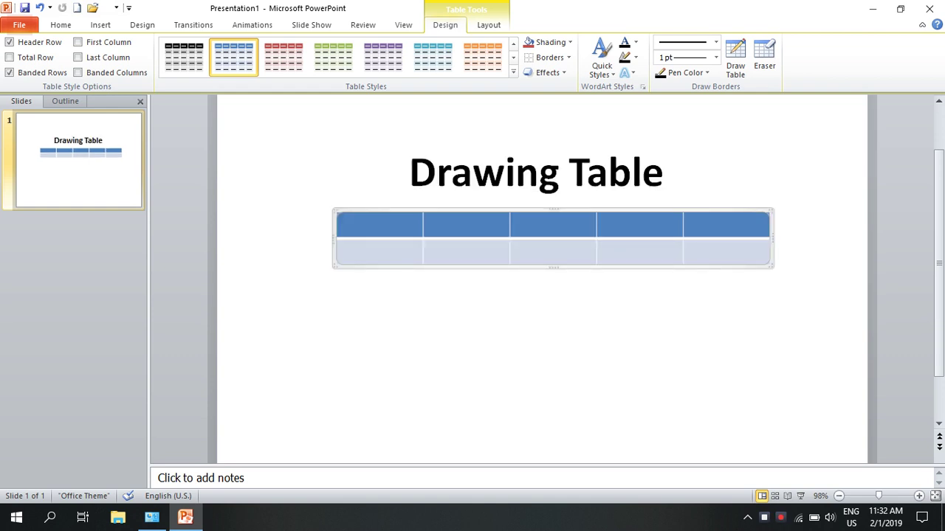
left_click_drag(554, 210, 527, 209)
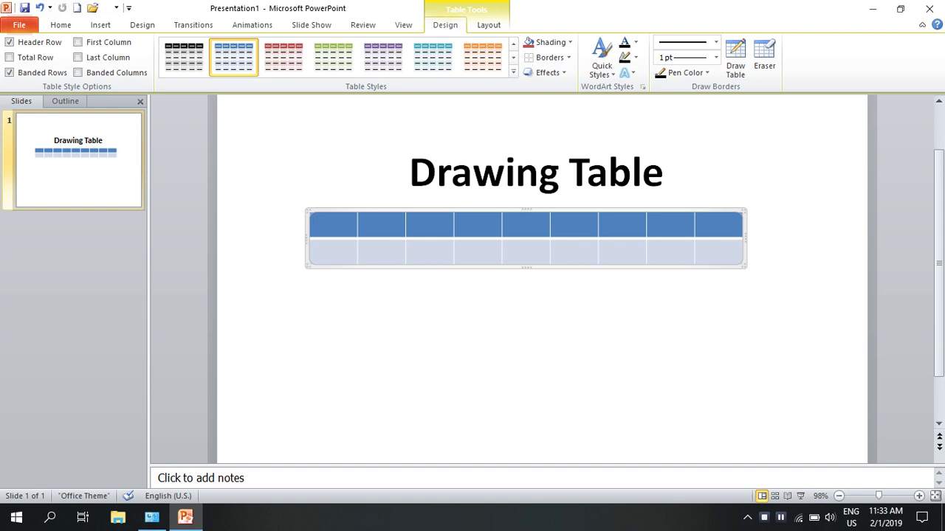
left_click_drag(318, 225, 738, 225)
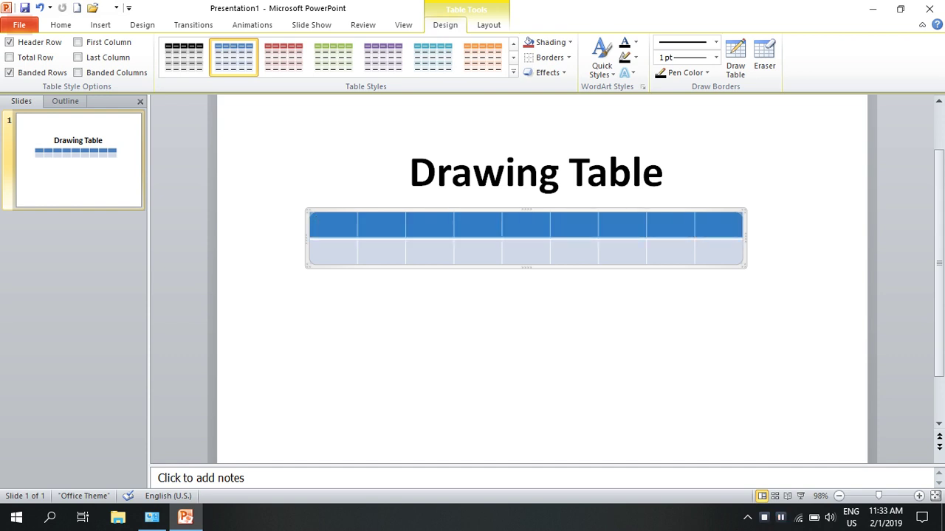
left_click(702, 225)
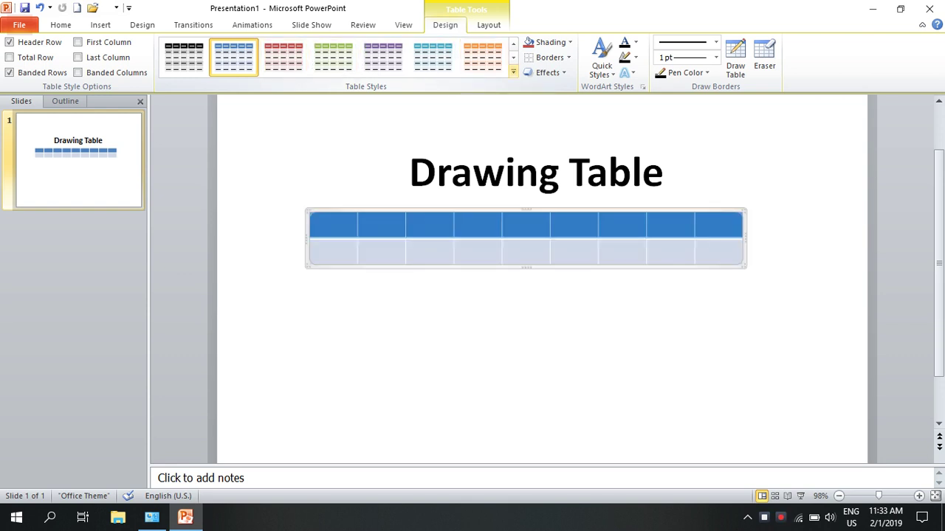
Apply the No Style, No Grid table style and place the cursor in the first cell.
left_click(513, 71)
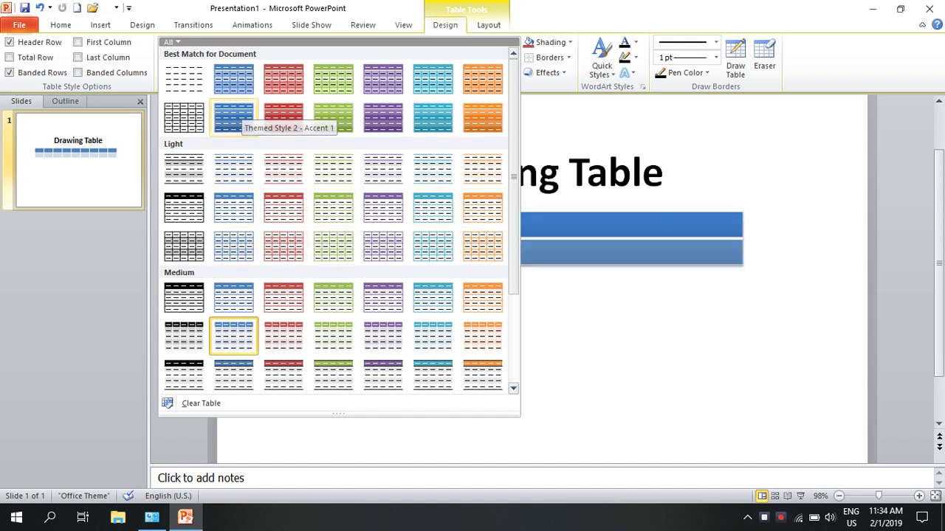
left_click(184, 81)
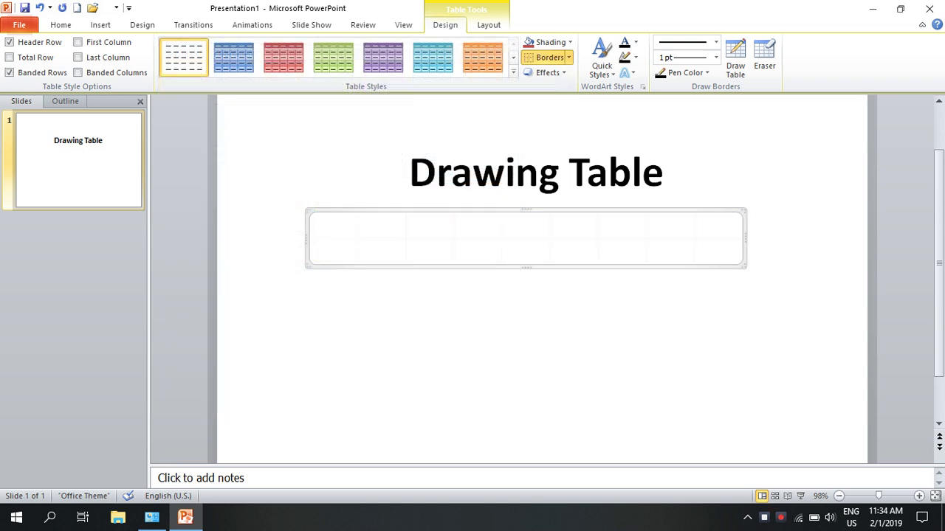
left_click(364, 226)
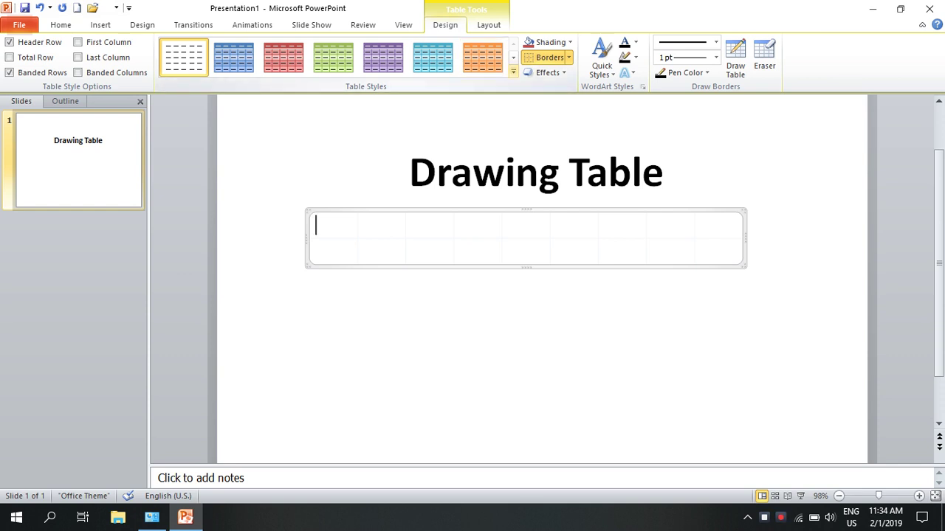
left_click(570, 42)
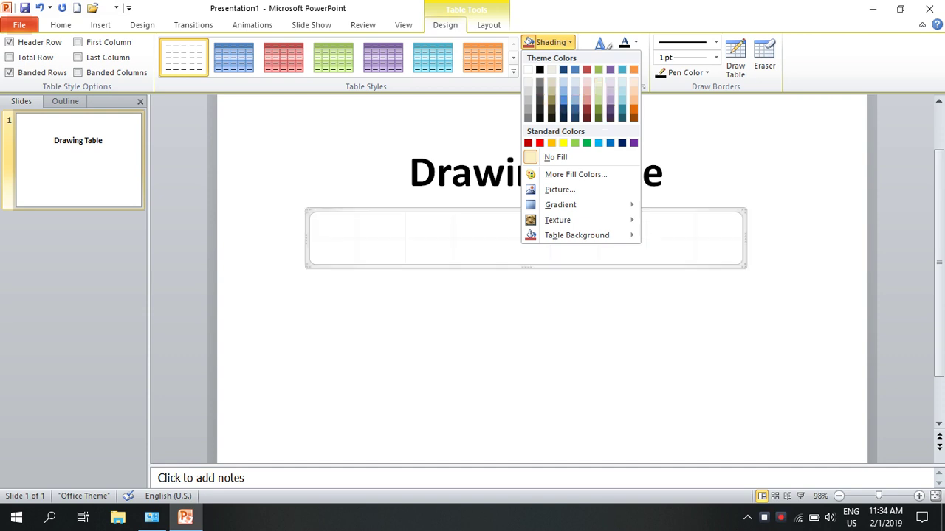
Try All Borders on the first cell, then remove them again with No Border.
key("Escape")
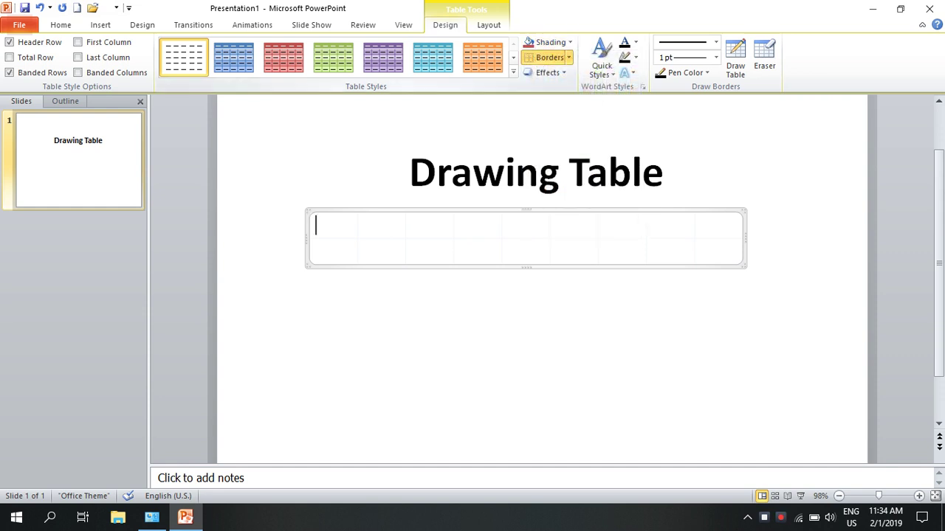
left_click(568, 58)
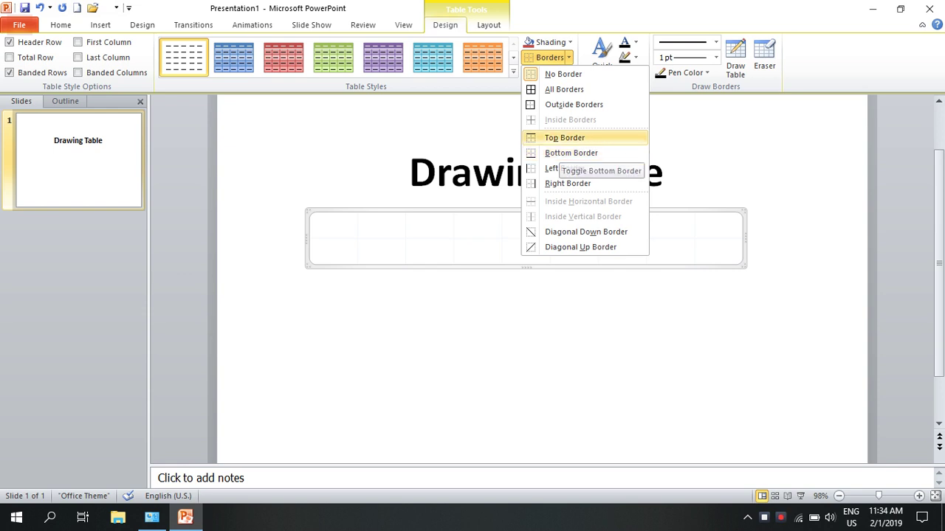
left_click(564, 90)
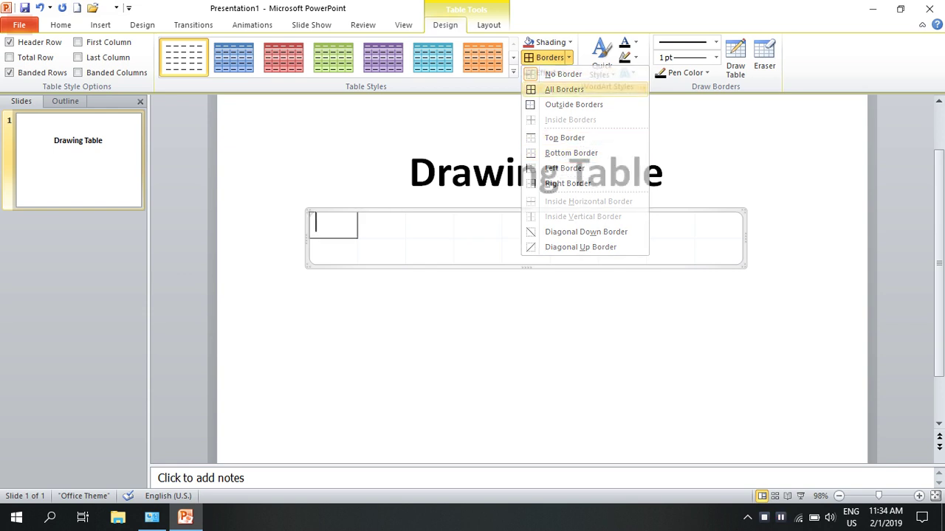
left_click(568, 58)
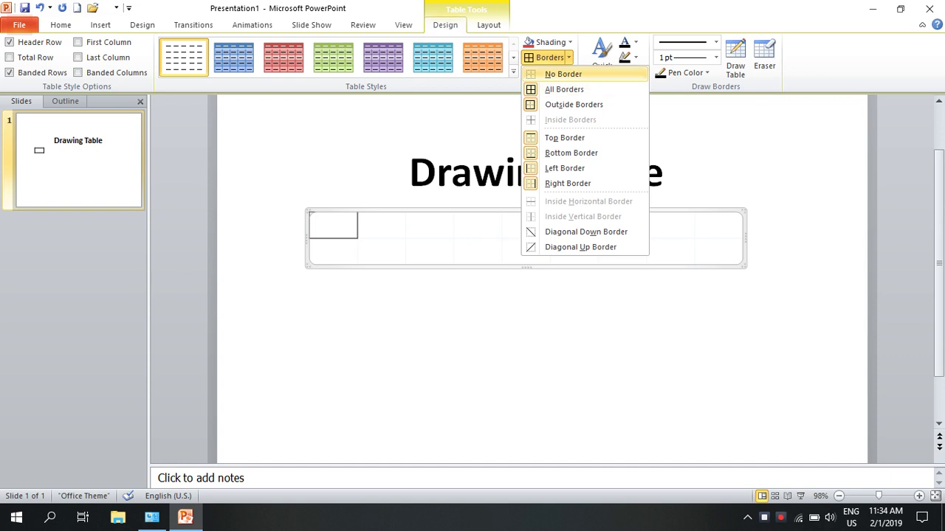
left_click(563, 73)
Give the table the Inside Center inner shadow effect.
left_click(547, 72)
mouse_move(566, 130)
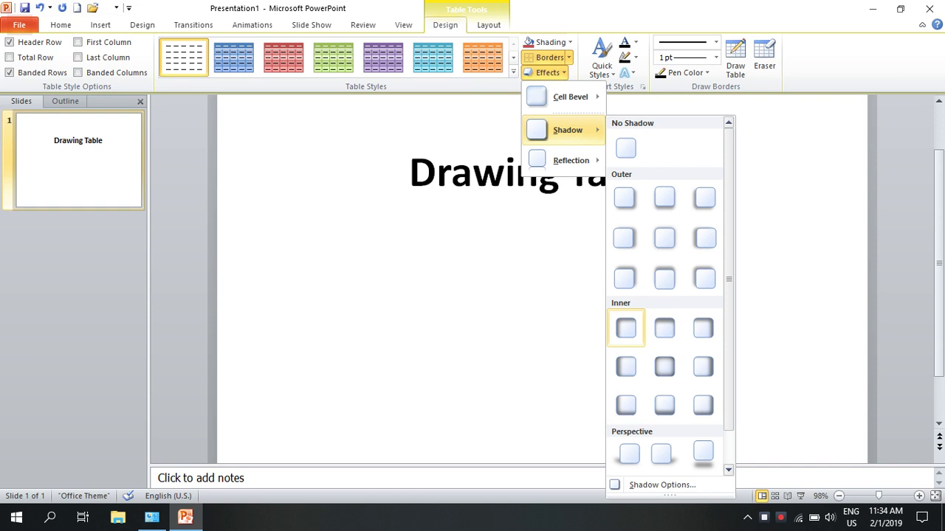
left_click(625, 328)
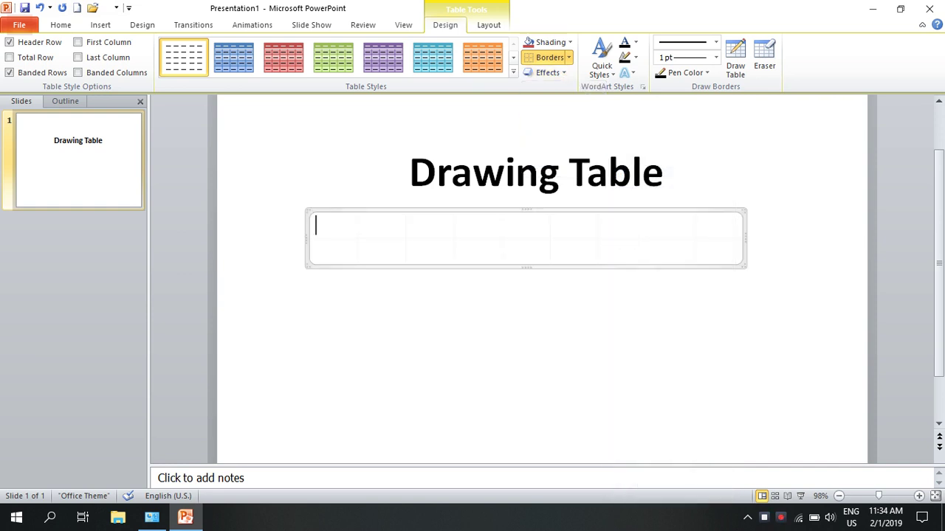
left_click(546, 72)
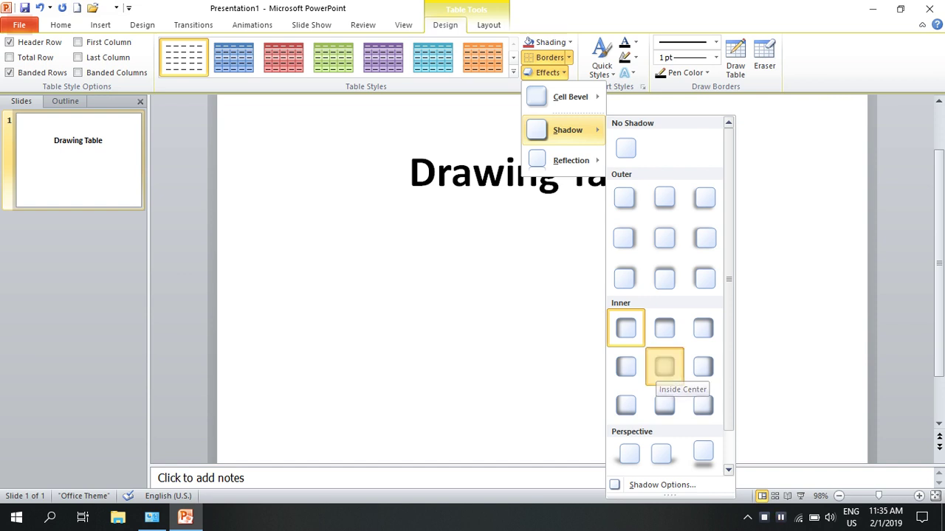
left_click(665, 367)
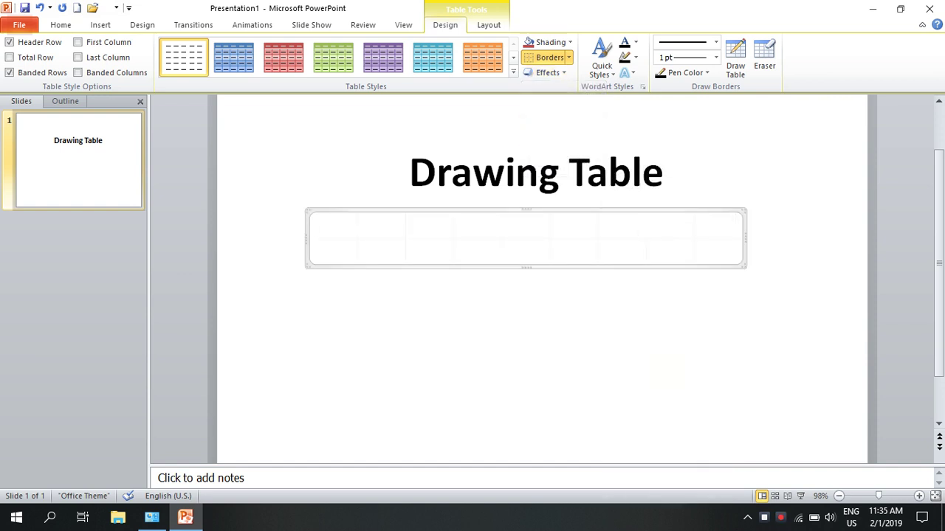
left_click(61, 24)
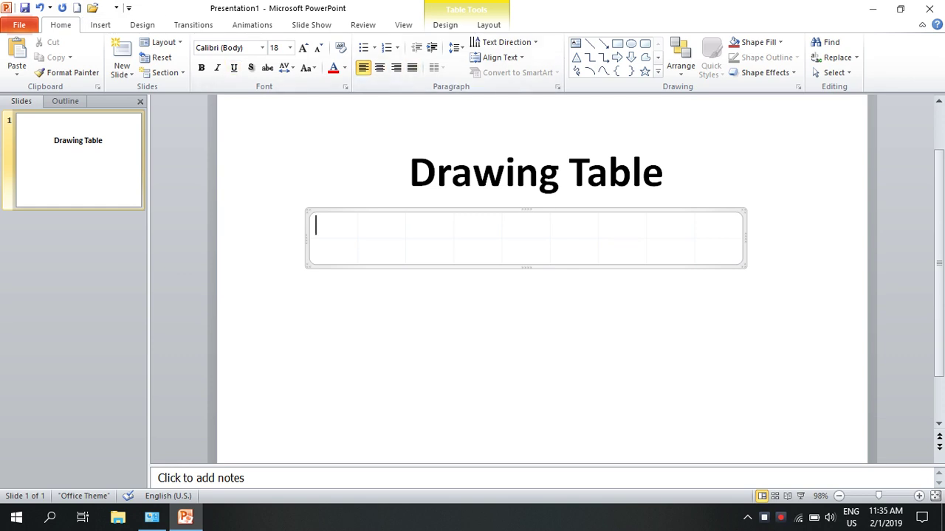
Center the first row's text and type a first Burmese attempt in cell 1.
key("shift+End")
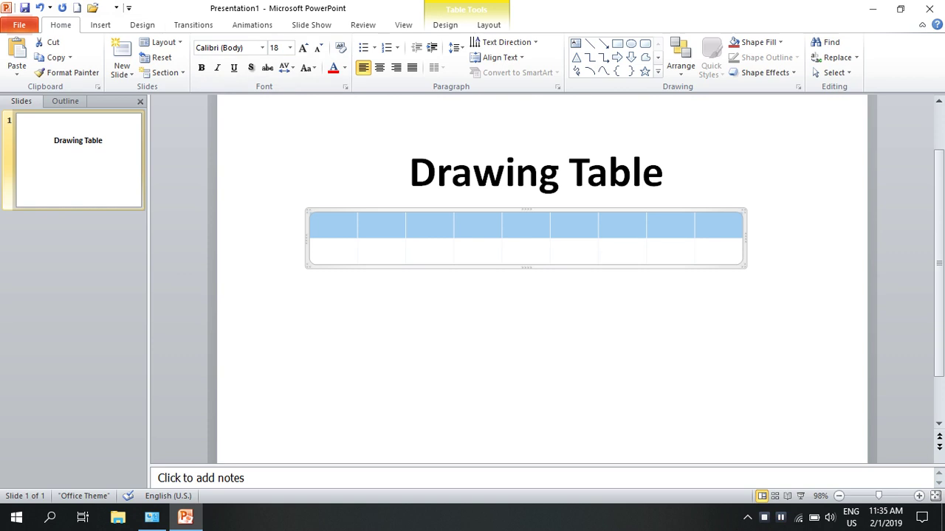
left_click(379, 67)
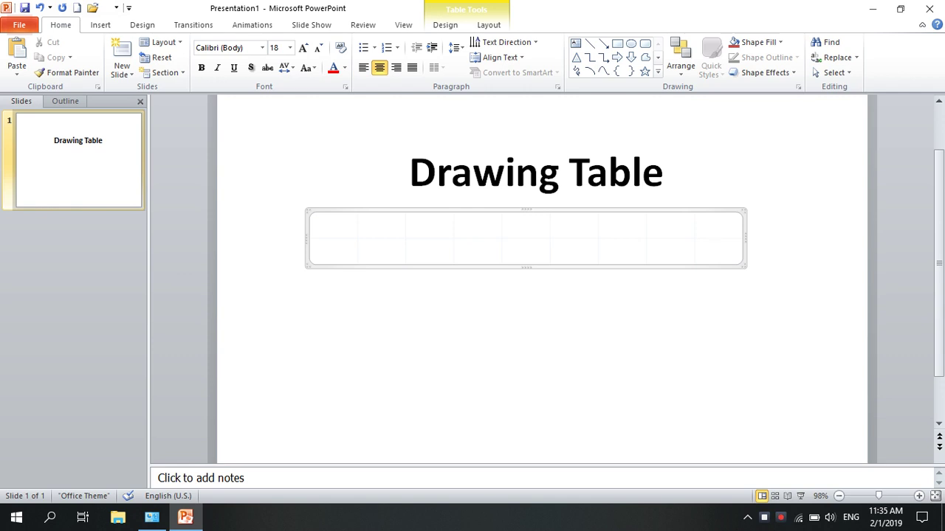
type("ဥသာသ")
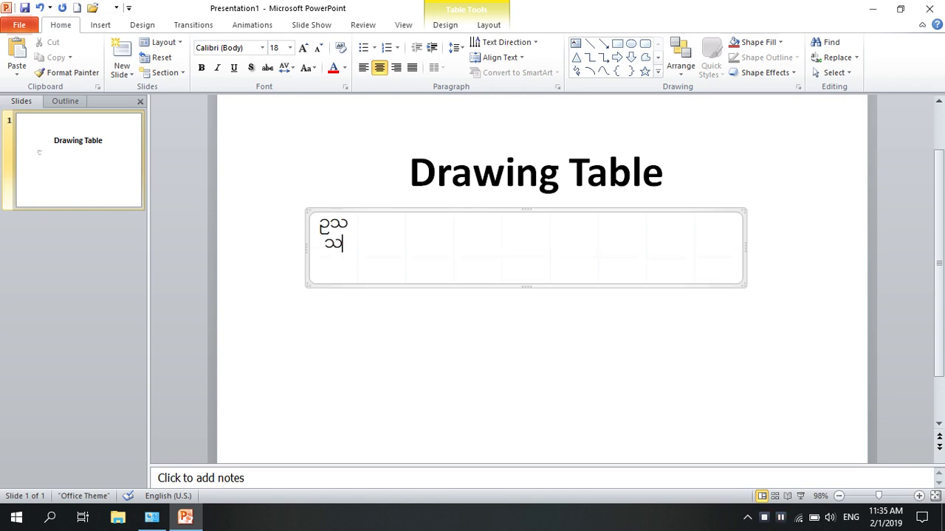
key("Tab")
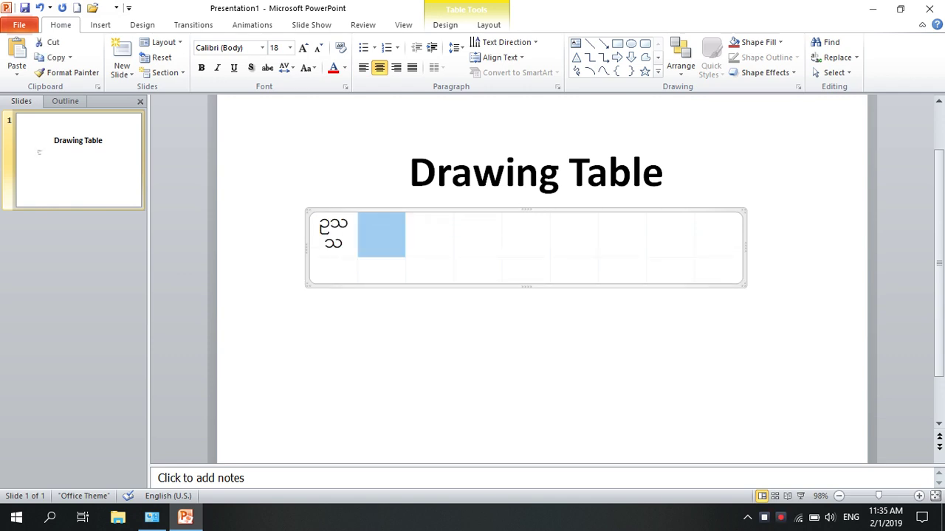
key("Left")
key("BackSpace")
key("BackSpace")
key("BackSpace")
key("BackSpace")
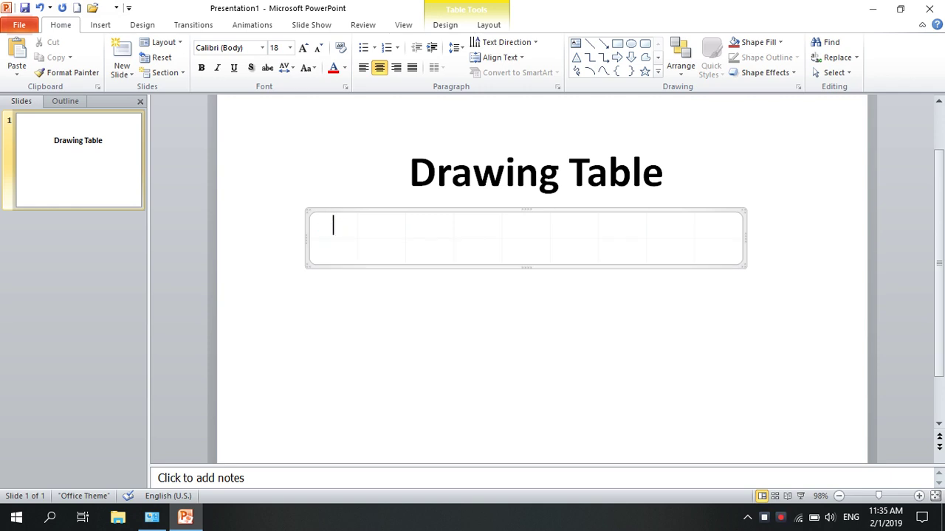
type("ဝဥာ")
key("BackSpace")
key("BackSpace")
key("BackSpace")
Set the first cell's font to Zawgyi-One.
left_click(219, 47)
type("ဇေ")
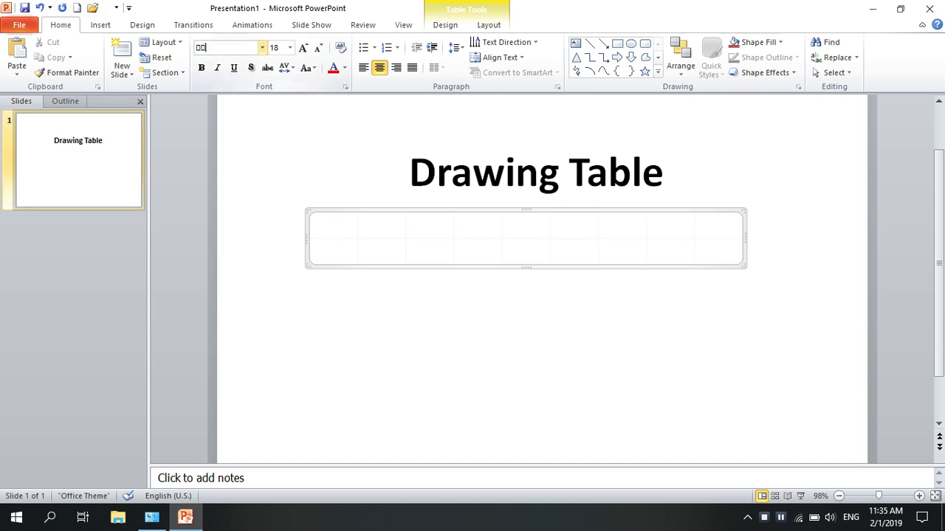
key("BackSpace")
key("BackSpace")
key("alt+shift")
type("Za")
key("Return")
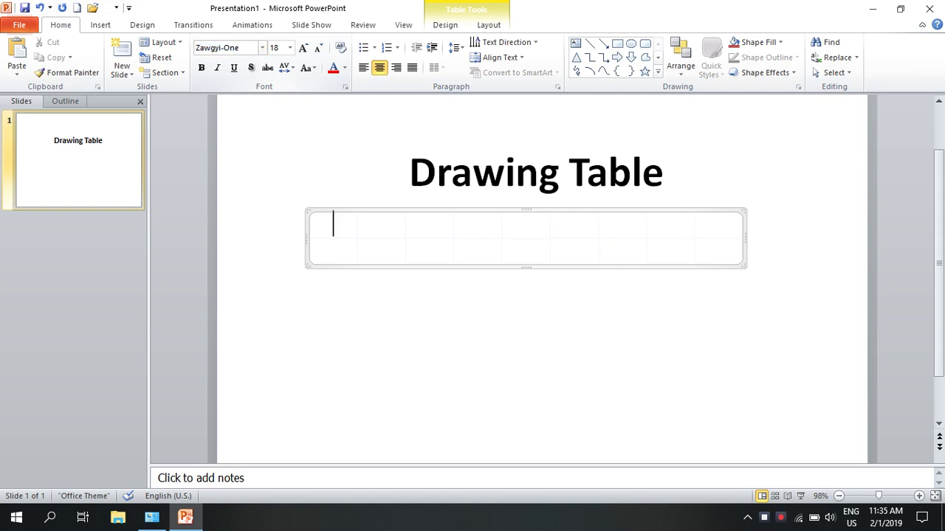
type("p")
key("BackSpace")
Type the header 'စဥ' in the first cell, then start and erase text in the second cell.
key("alt+shift")
type("စ")
type("ဥ")
key("Tab")
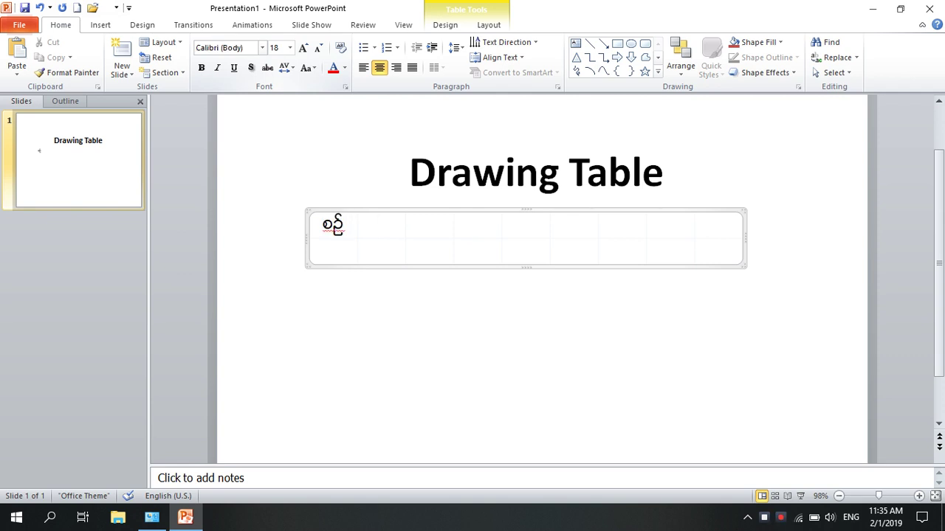
type("အမည်")
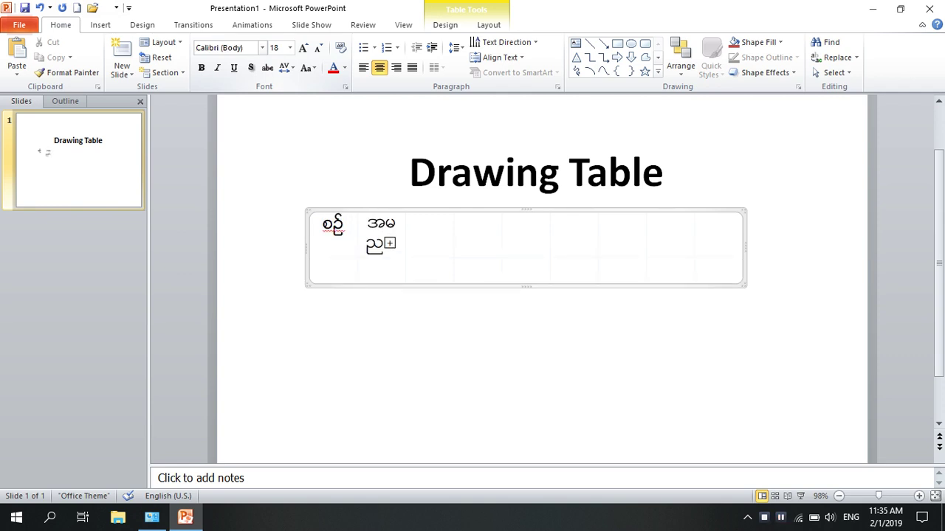
key("BackSpace")
key("BackSpace")
key("BackSpace")
key("BackSpace")
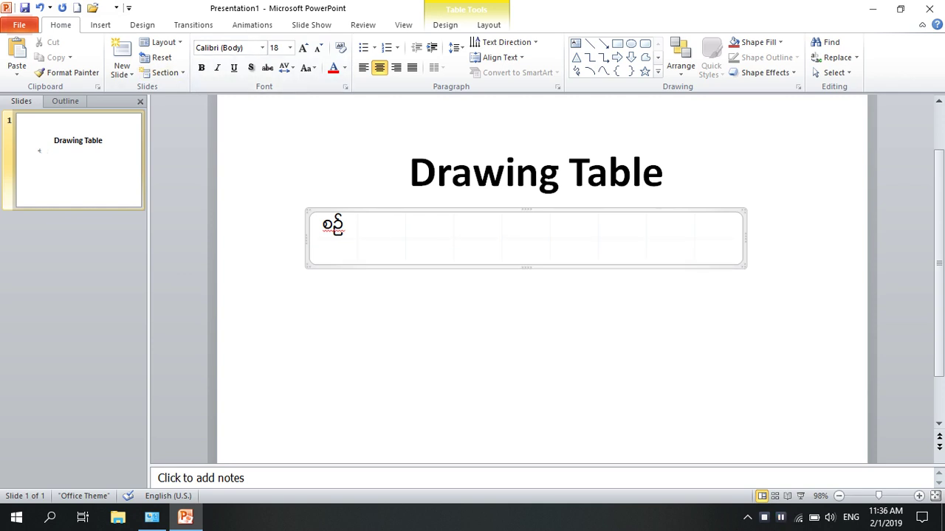
Shift the Drawing Table title and table up slightly.
left_click(536, 136)
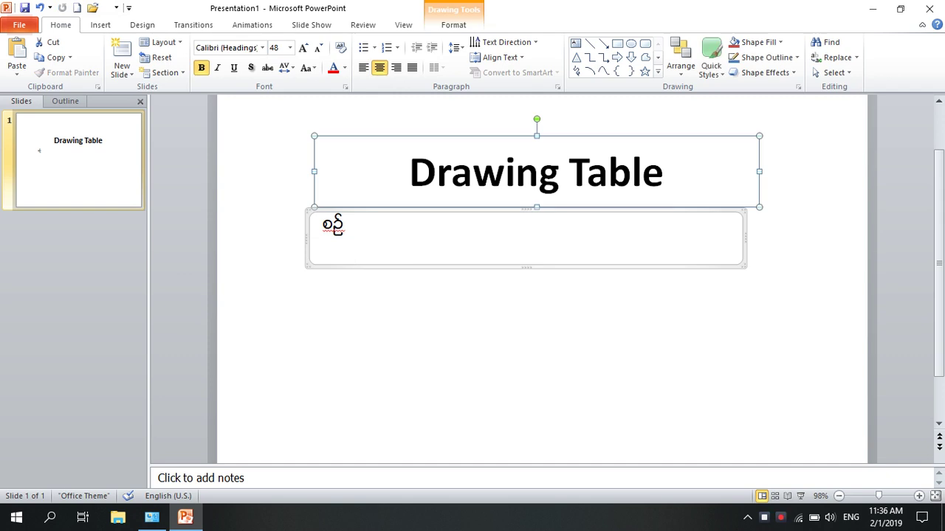
mouse_move(536, 136)
left_mouse_down()
mouse_move(547, 243)
mouse_move(537, 119)
left_mouse_up()
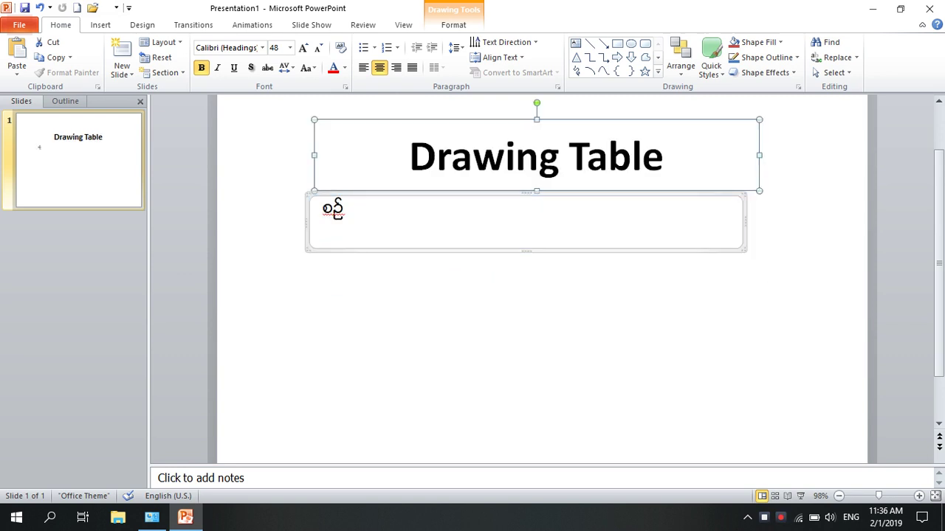
key("Escape")
Select all table cells and set their font to Zawgyi-One.
left_click(341, 209)
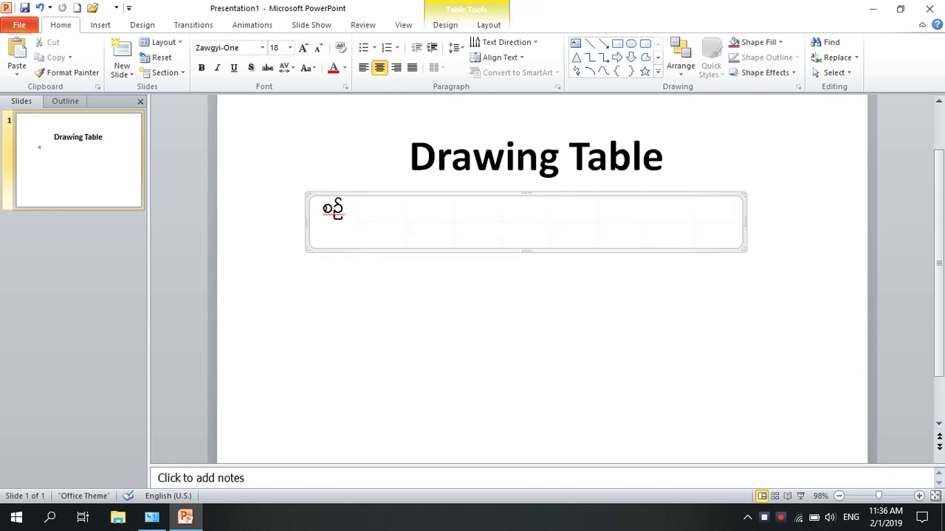
key("Home")
key("shift+Right")
key("shift+Right")
key("shift+Right")
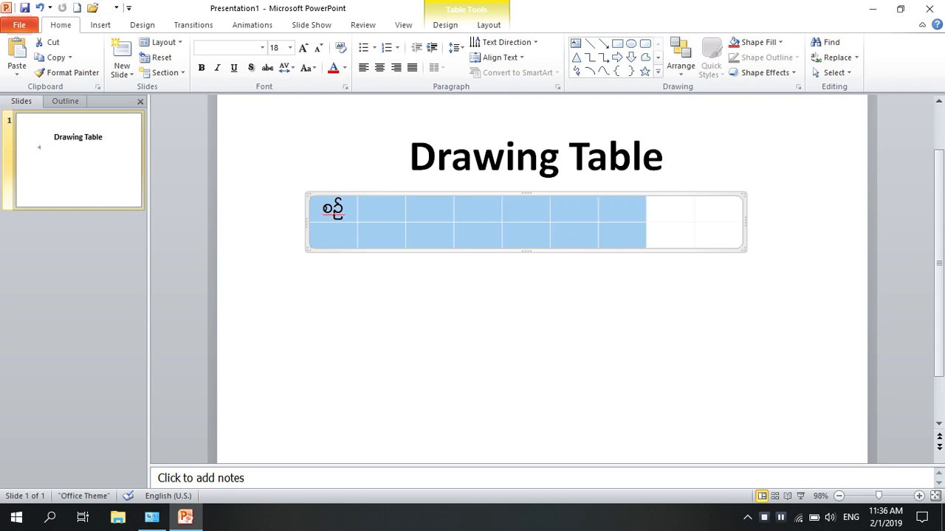
key("shift+Right")
key("shift+Right")
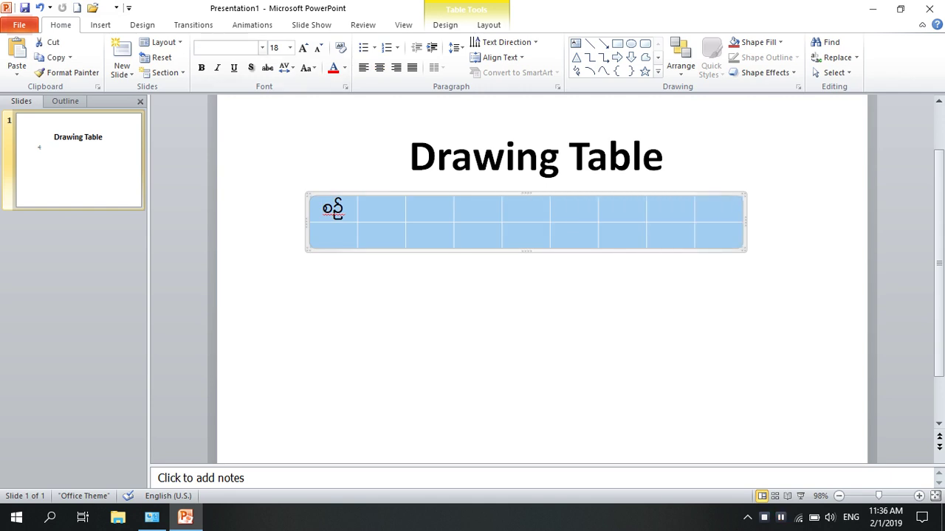
left_click(222, 47)
type("D")
key("BackSpace")
key("alt+shift")
type("Zawgyi-One")
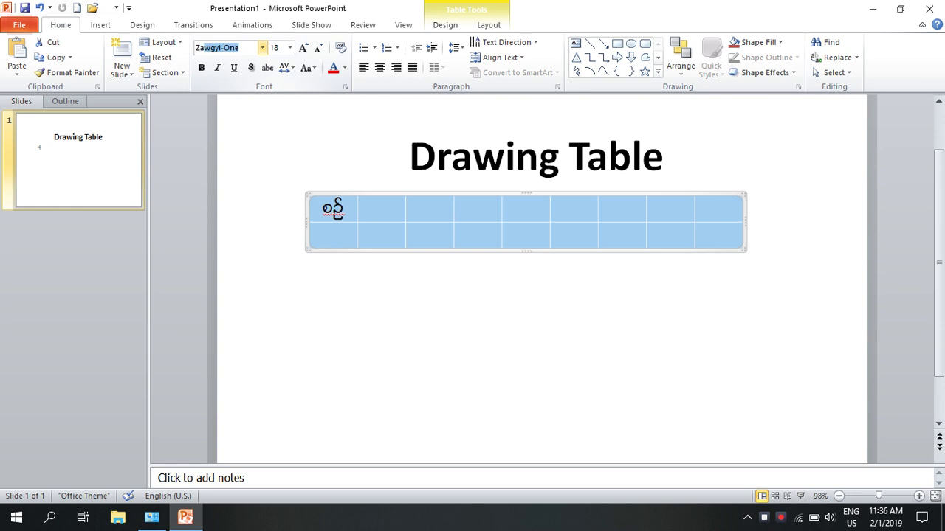
key("Return")
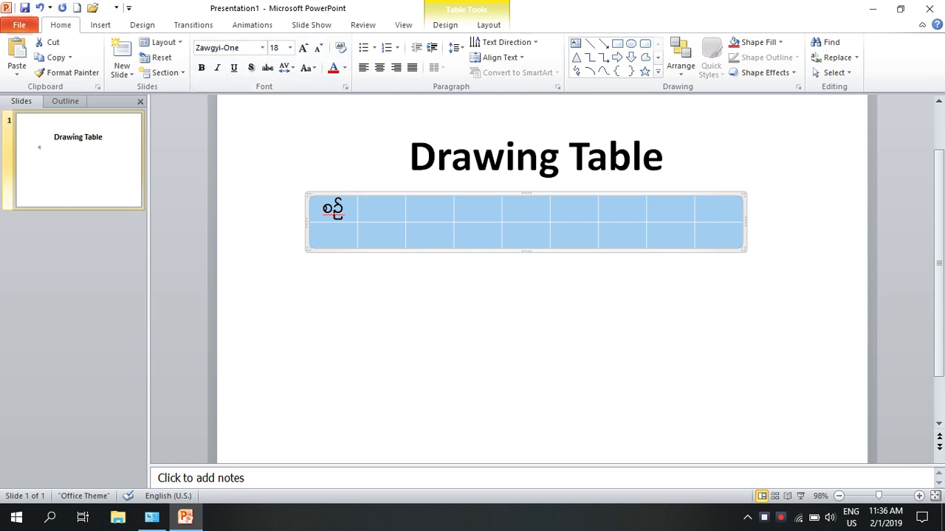
key("Right")
Enter 'အမည်' and 'အဖအမညီ' in header cells 2 and 3, leaving cell 4 empty.
key("Tab")
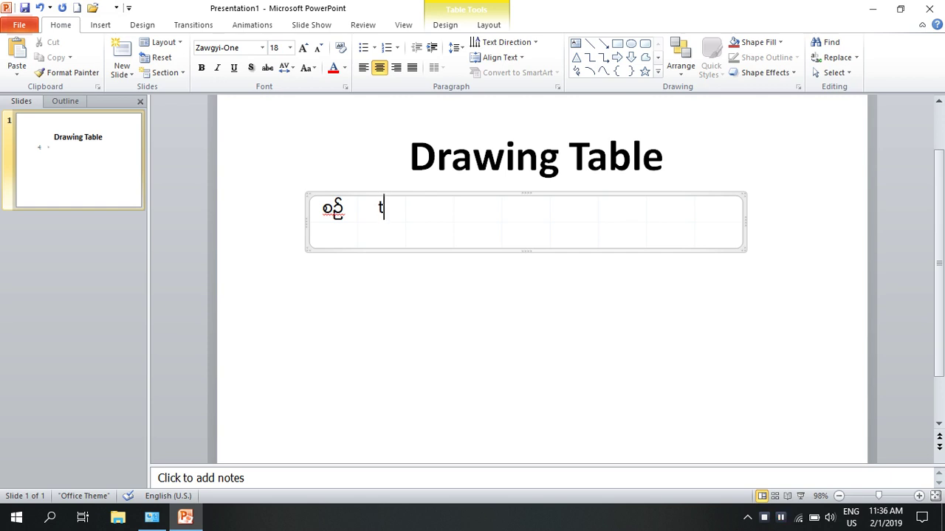
type("အ")
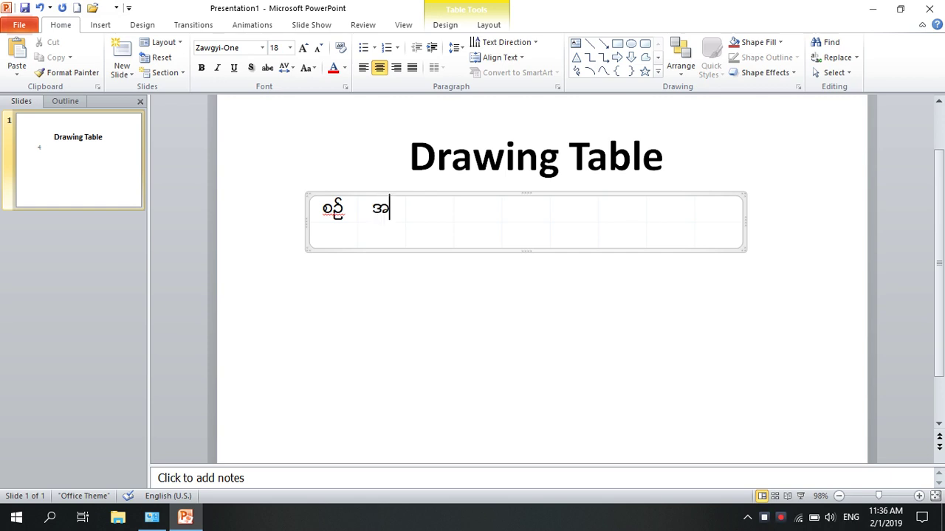
type("မည်")
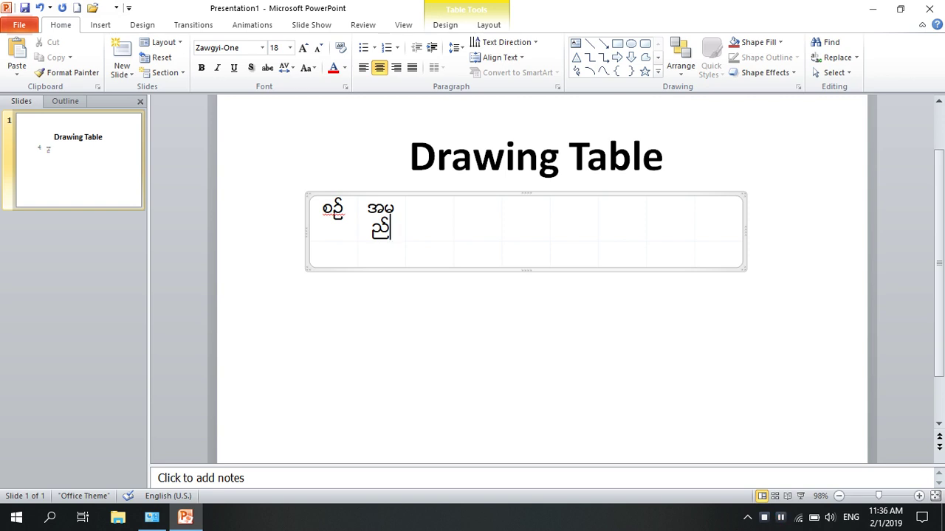
key("Tab")
type("အဖအ")
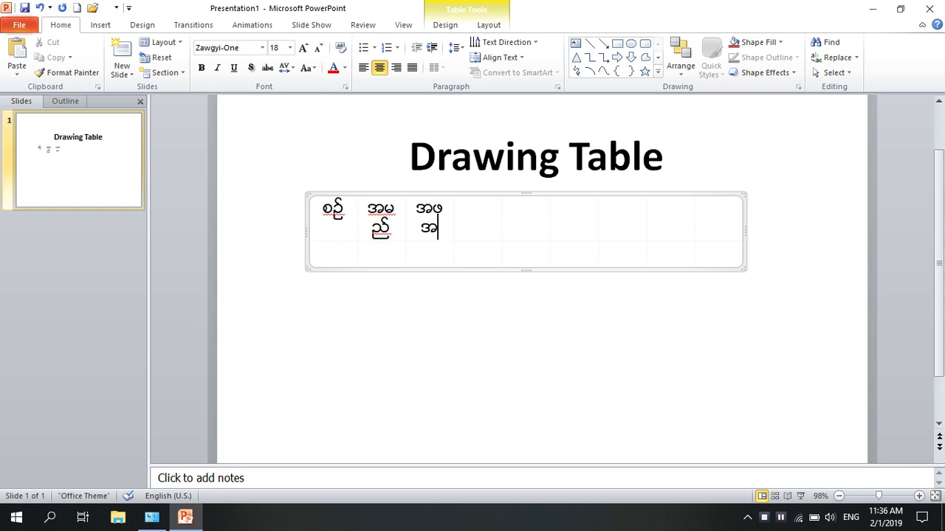
type("မညီ")
key("Tab")
type("အ")
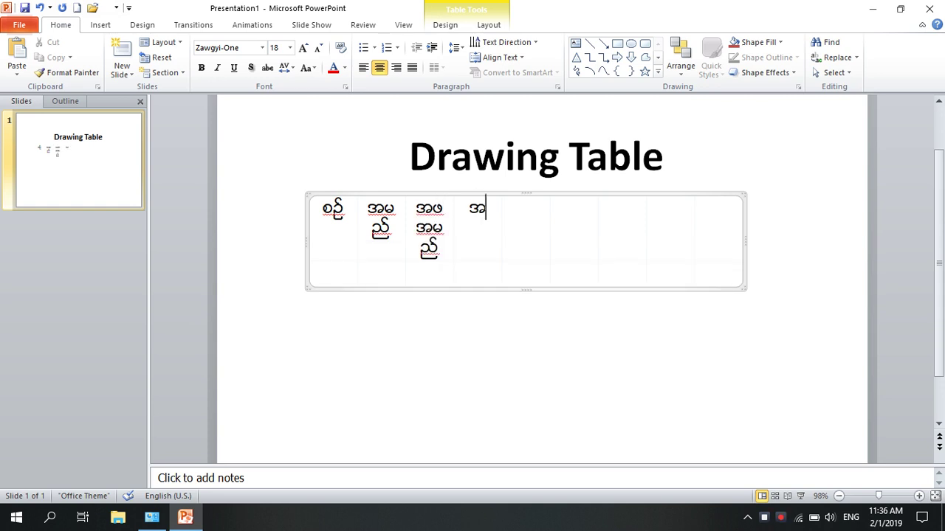
type("တာန")
key("BackSpace")
key("BackSpace")
key("BackSpace")
key("BackSpace")
left_click(444, 227)
Select the whole table and shrink its text to size 11.
left_click_drag(332, 229, 670, 229)
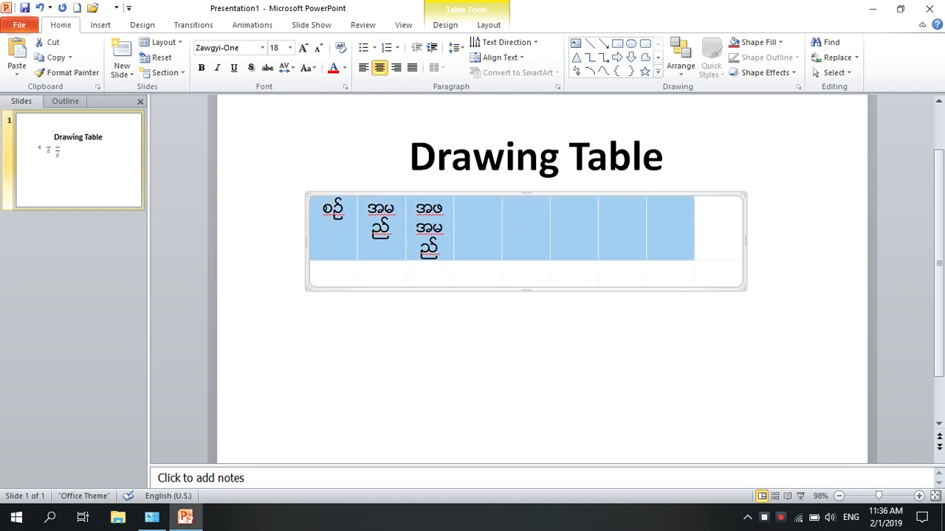
left_click(322, 209)
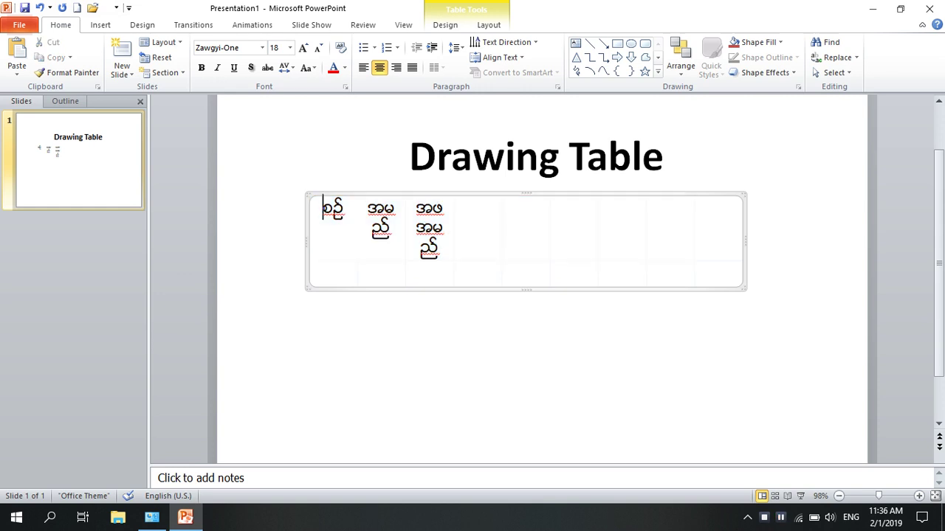
key("ctrl+a")
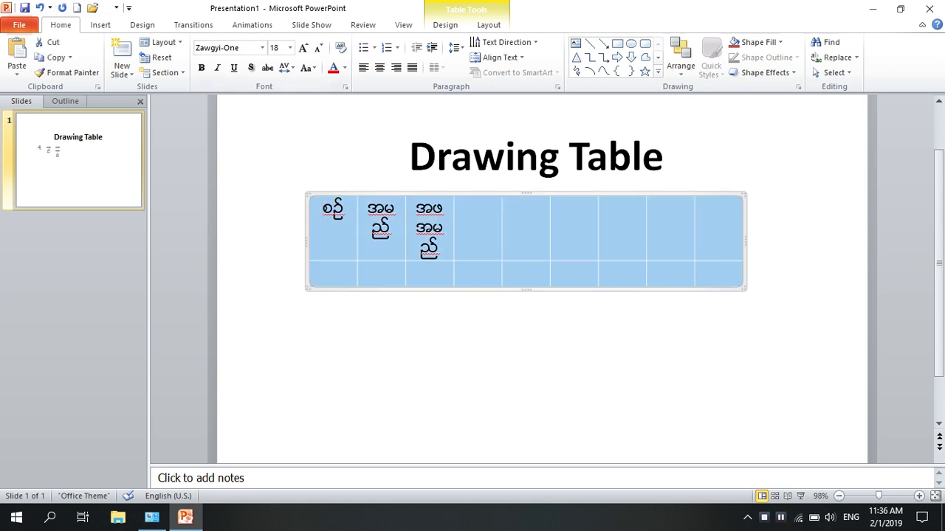
left_click(318, 48)
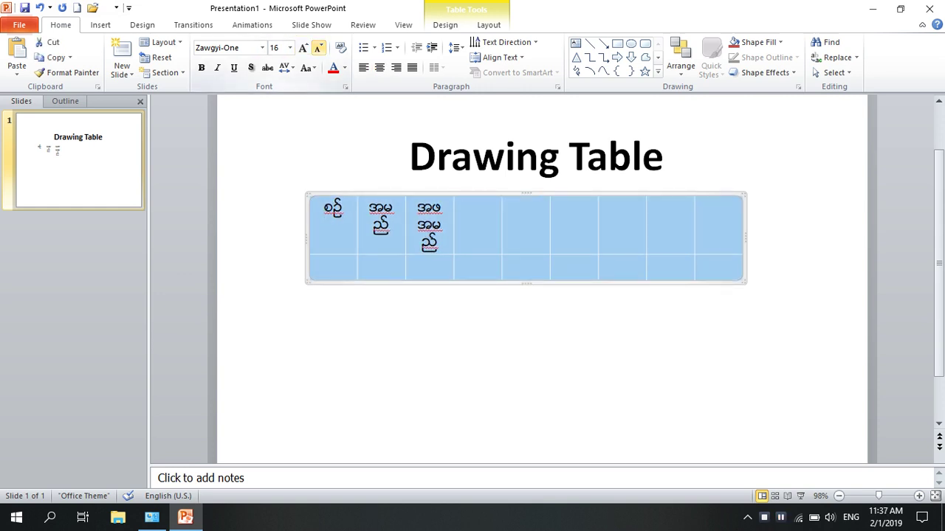
left_click(318, 48)
left_click(318, 48)
left_click(319, 48)
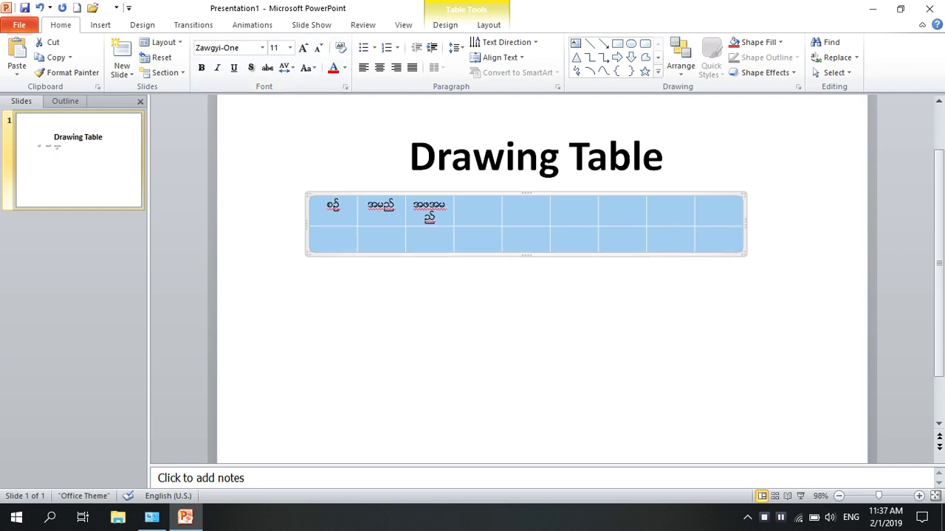
Fill header cells 3–6 with 'အတန်း', 'အဖ', 'အသက်' and 'အခန်း'.
left_click(432, 217)
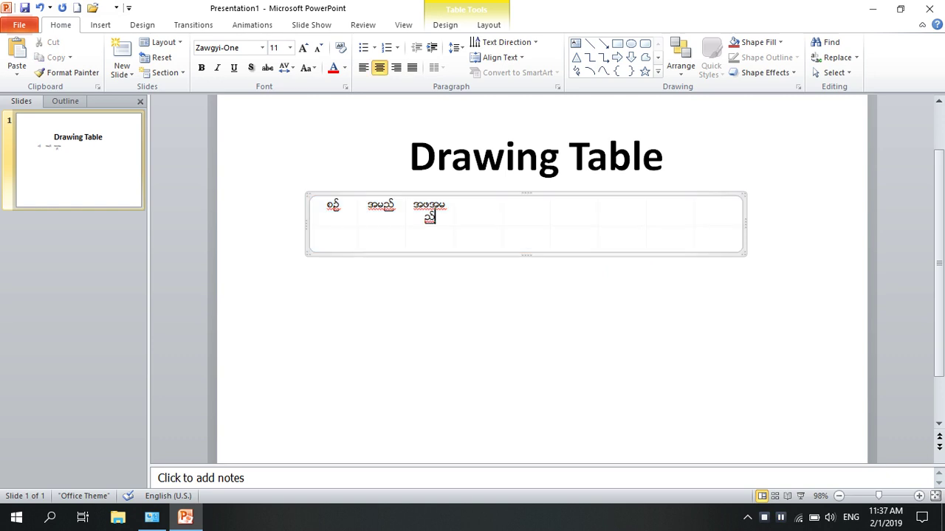
key("BackSpace")
key("BackSpace")
key("BackSpace")
key("BackSpace")
key("BackSpace")
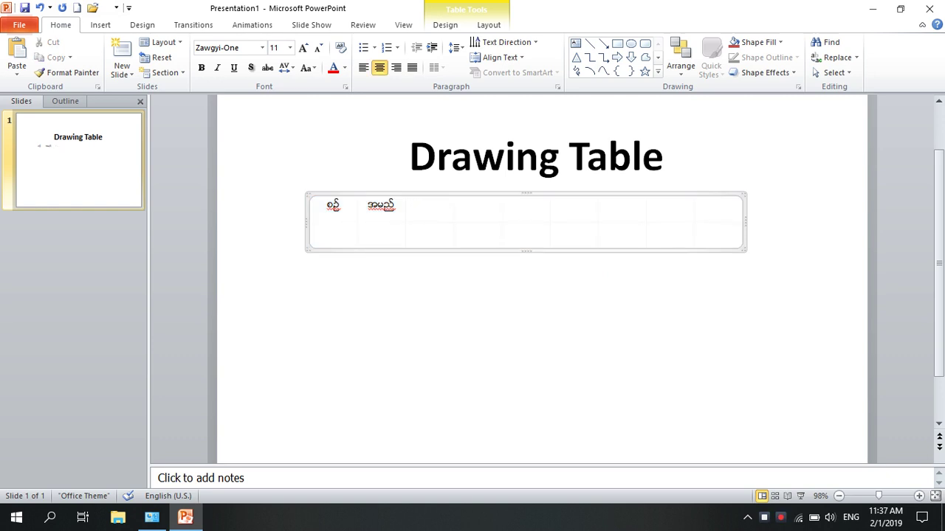
type("အတန်း")
key("Tab")
type("အဖ")
key("Tab")
type("ေမ")
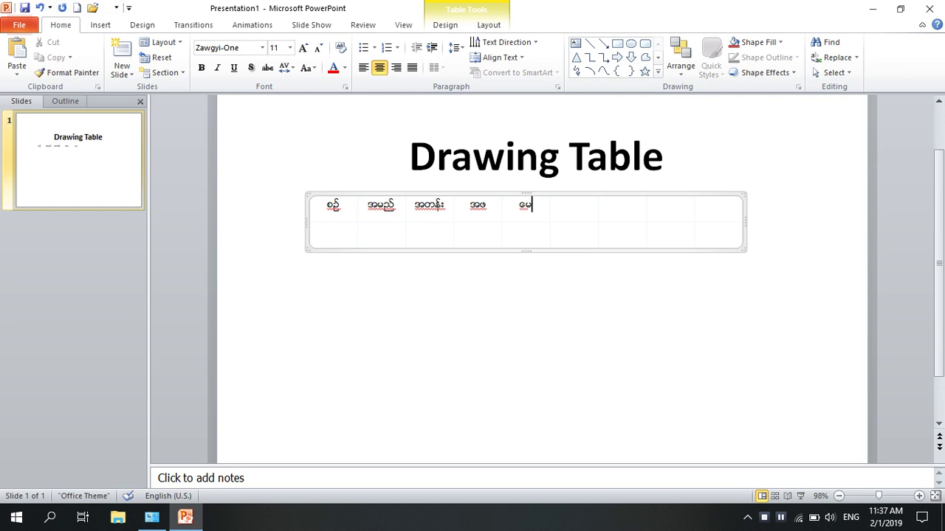
key("BackSpace")
key("BackSpace")
type("အသက်")
key("Tab")
type("အ")
key("BackSpace")
type("အခန်း")
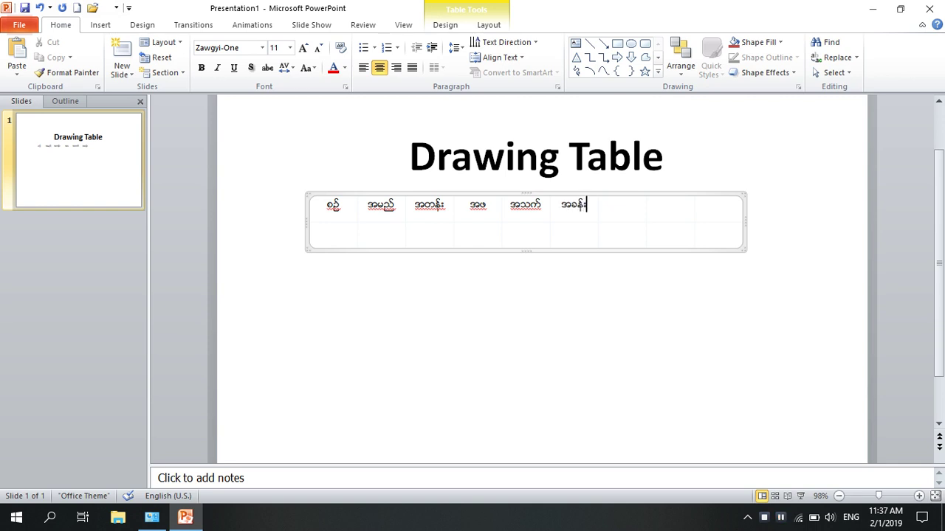
key("Tab")
Resize the table so its top edge sits just below the title.
left_click_drag(308, 195, 852, 326)
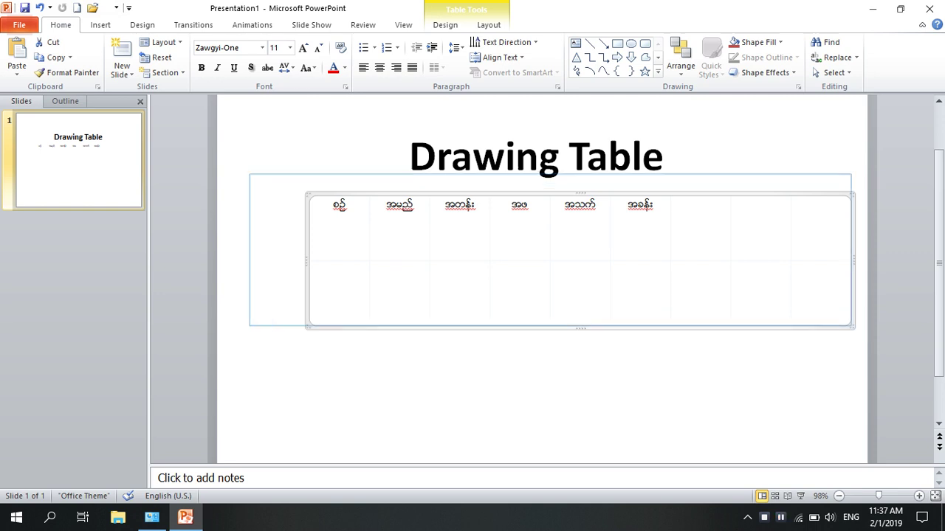
left_click_drag(307, 195, 242, 161)
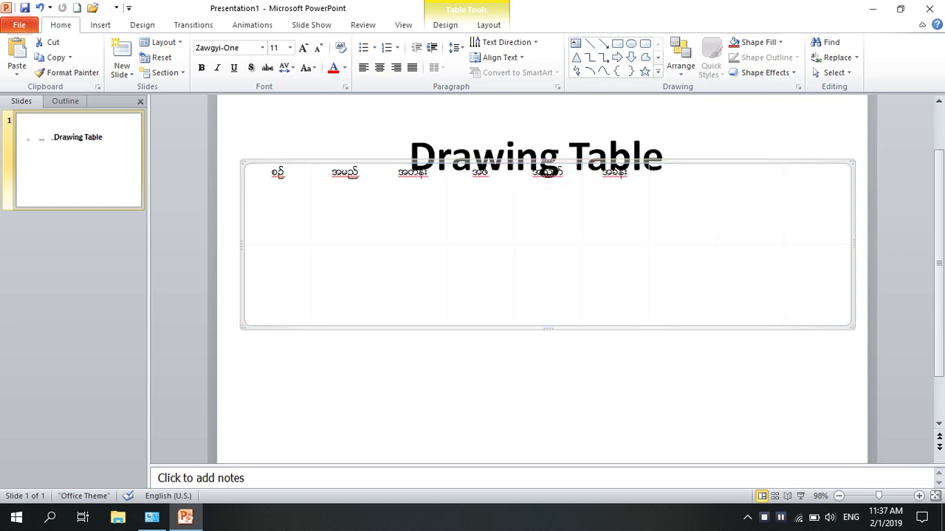
left_click_drag(548, 163, 548, 184)
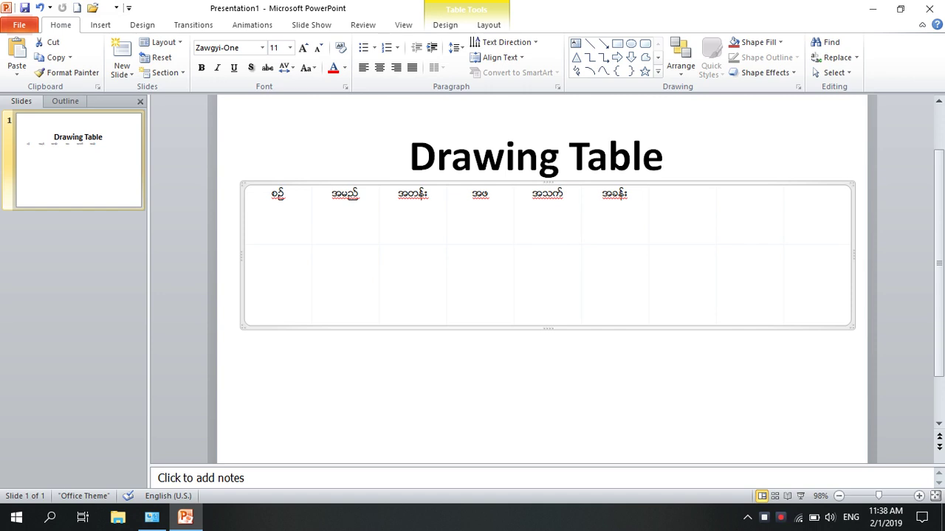
Adjust column widths: narrow the first, widen အဖ and အခန်း, keep အသက် on one line.
left_click_drag(311, 234, 287, 233)
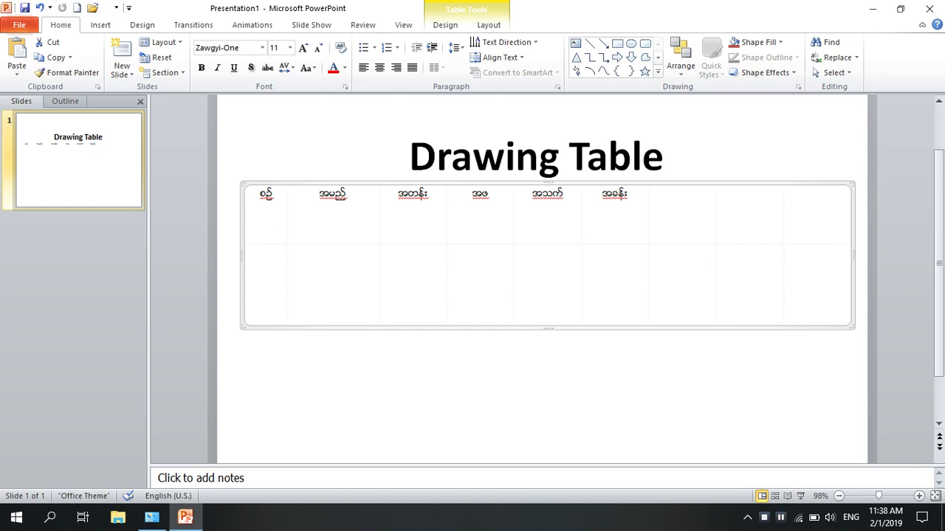
left_click_drag(514, 221, 535, 221)
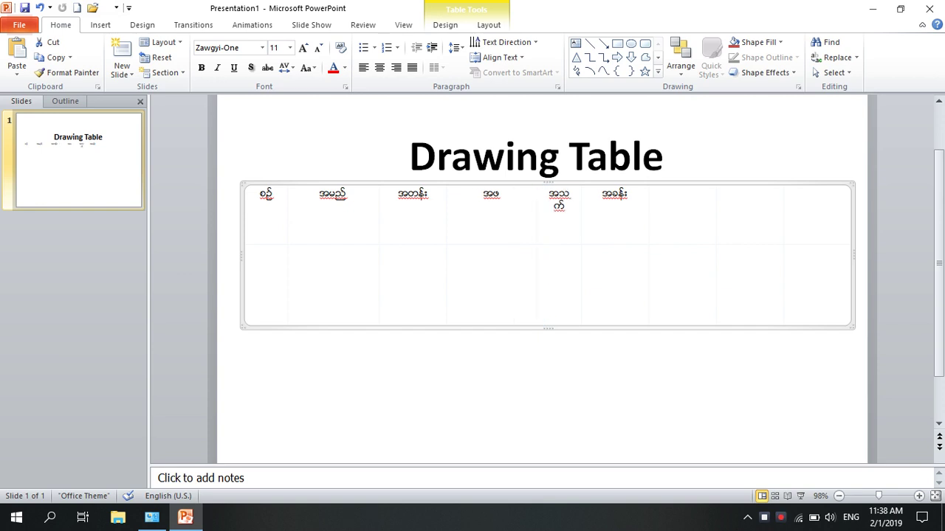
left_click_drag(559, 200, 561, 206)
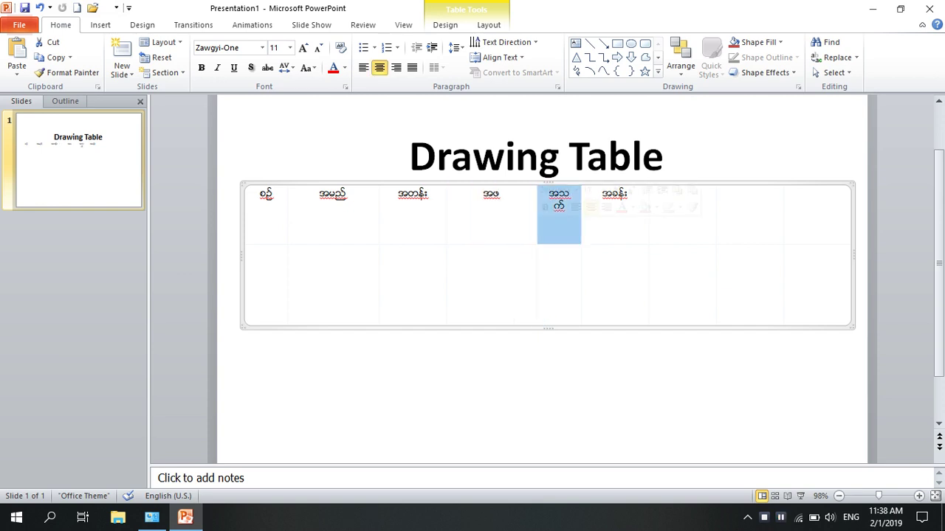
left_click(499, 193)
left_click_drag(536, 221, 533, 222)
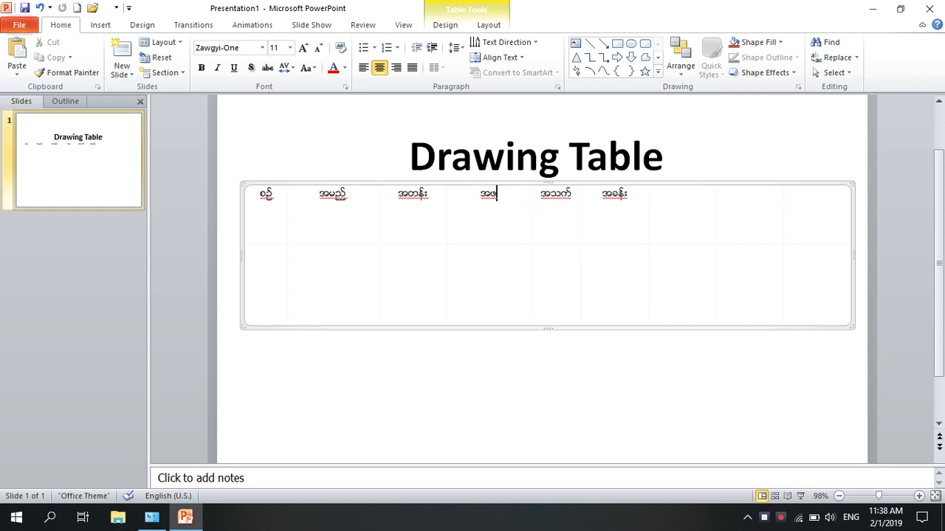
left_click_drag(649, 232, 651, 233)
Delete the two empty rightmost columns and widen the table across the slide.
left_click_drag(749, 194, 819, 288)
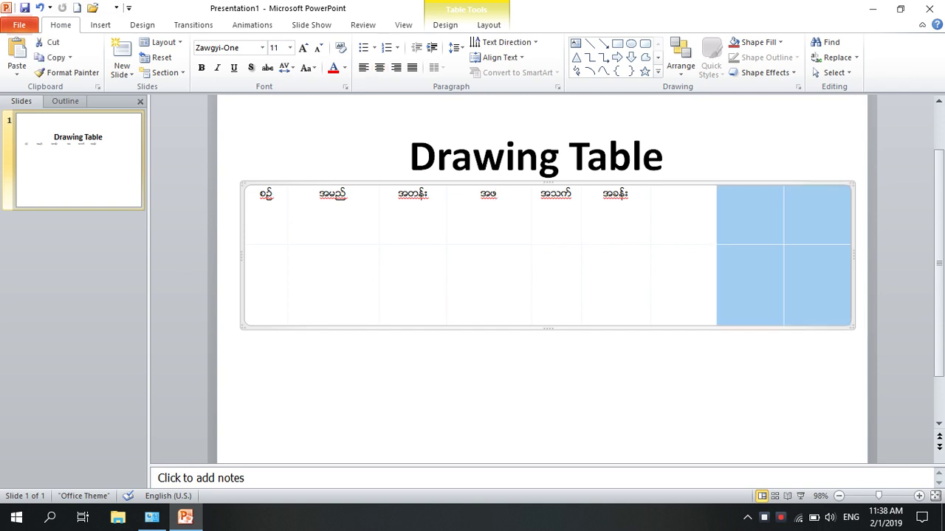
key("BackSpace")
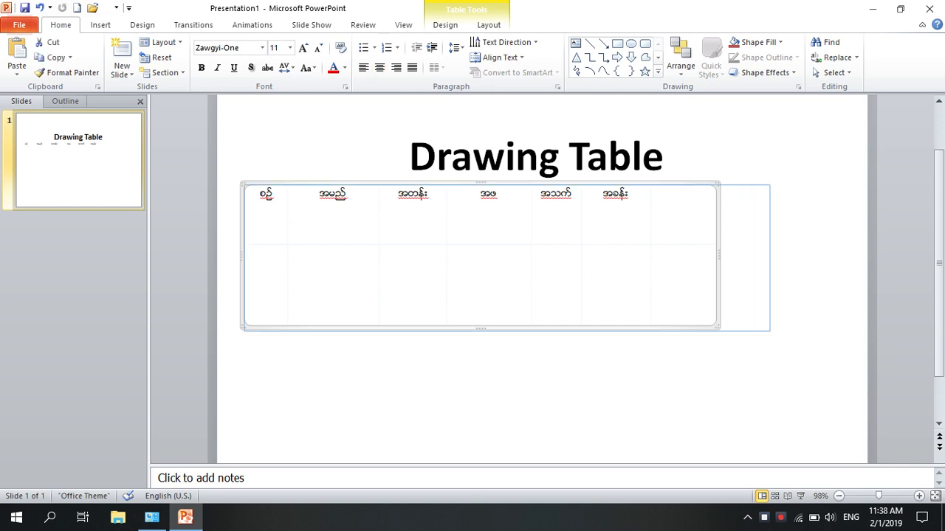
left_click_drag(719, 328, 832, 351)
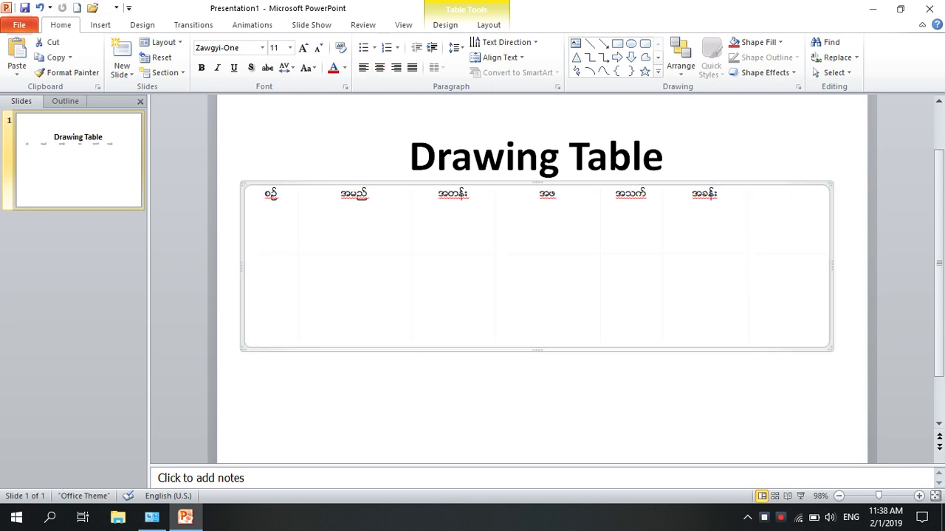
left_click(789, 194)
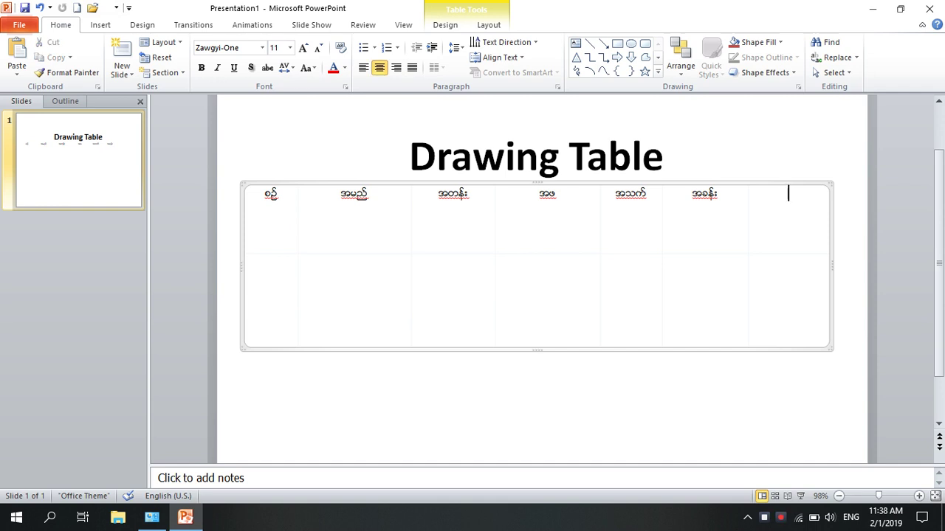
Type the heading မှတ်ချက် into the last header cell.
type("အ")
key("BackSpace")
type("မ")
type("ှတ")
type("ချက်")
key("BackSpace")
key("BackSpace")
key("BackSpace")
type("ျ")
type("က်")
Start the first data row with number ၁ and the student's name.
key("Tab")
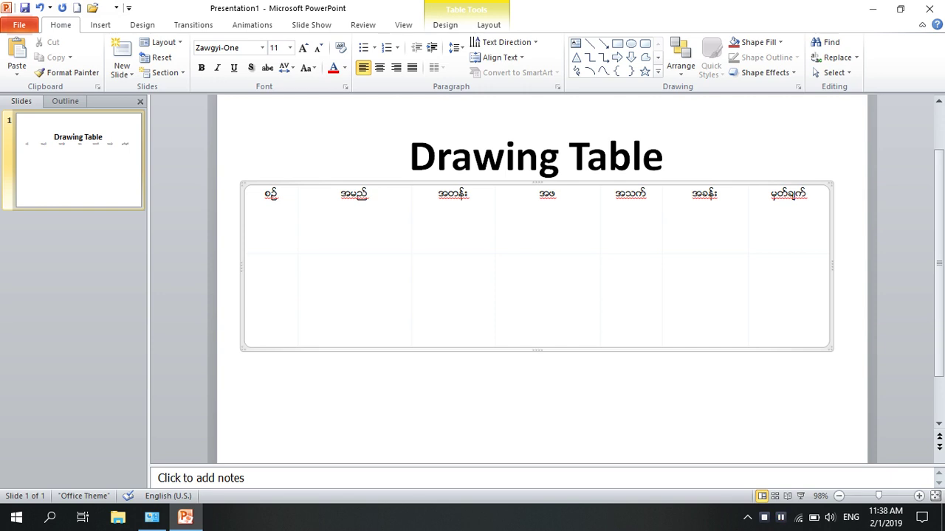
type("၁")
type("ေအ")
key("BackSpace")
type("မာင်ေအ")
type("ာင်")
key("BackSpace")
key("BackSpace")
type("င်အောင")
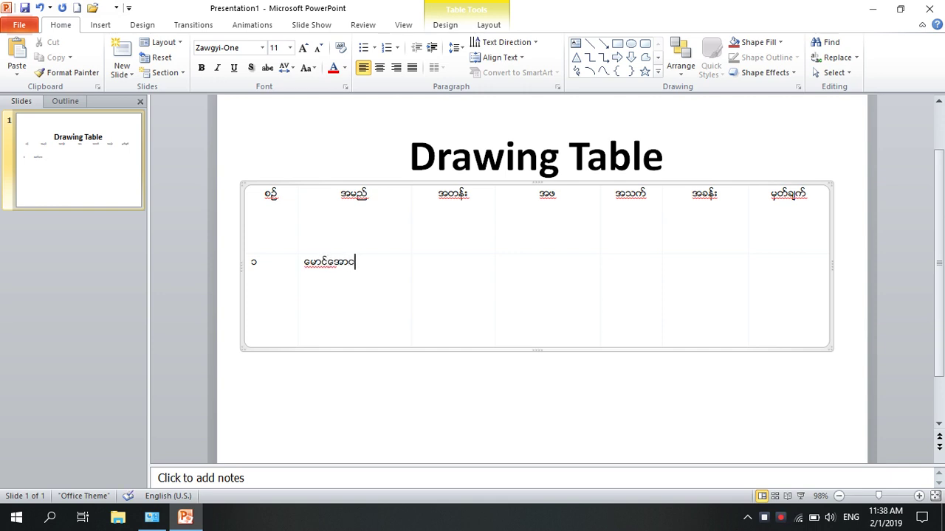
type("်ကျော်")
key("Tab")
Fill in grade ၈-တန်း, the father's name, age ၁၄ and room A.
type("၈")
type("-တန်း")
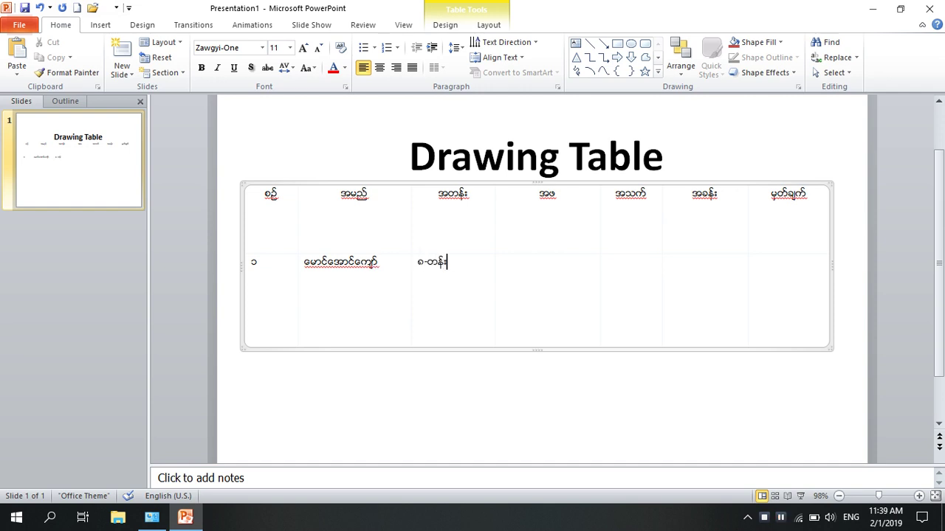
key("Tab")
type("ဦး")
type("ေမာင်ေမာင်")
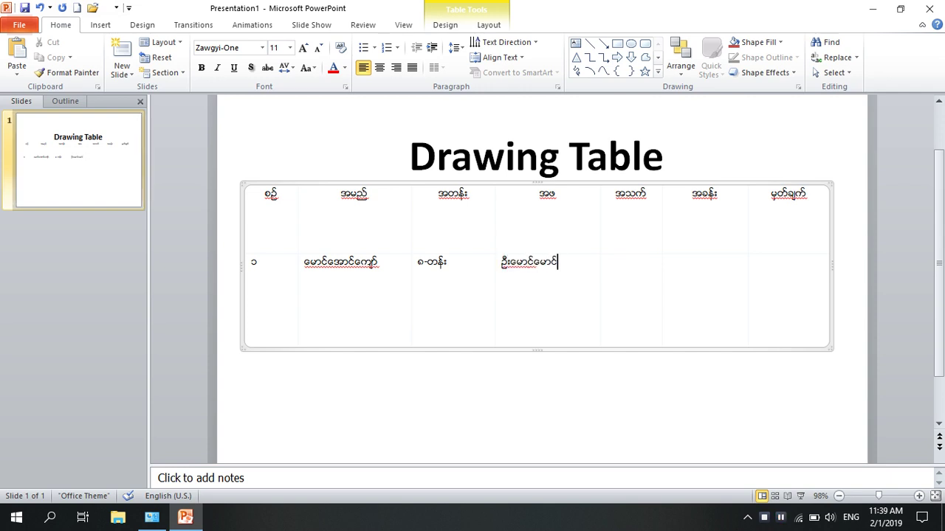
key("Tab")
type("၁")
type("၄")
key("Tab")
key("alt+shift")
type("A")
key("Tab")
key("Tab")
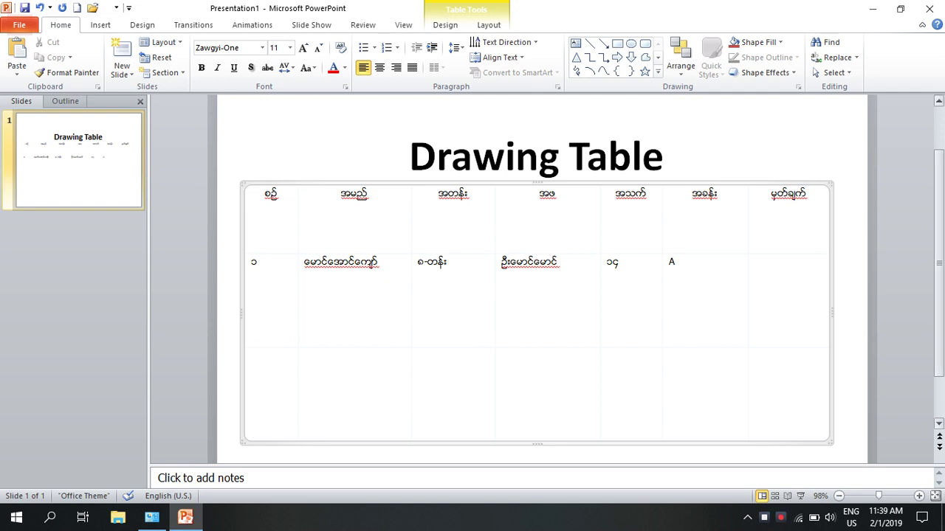
Select the whole table and apply the blue table style.
scroll(537, 281, "down", 1)
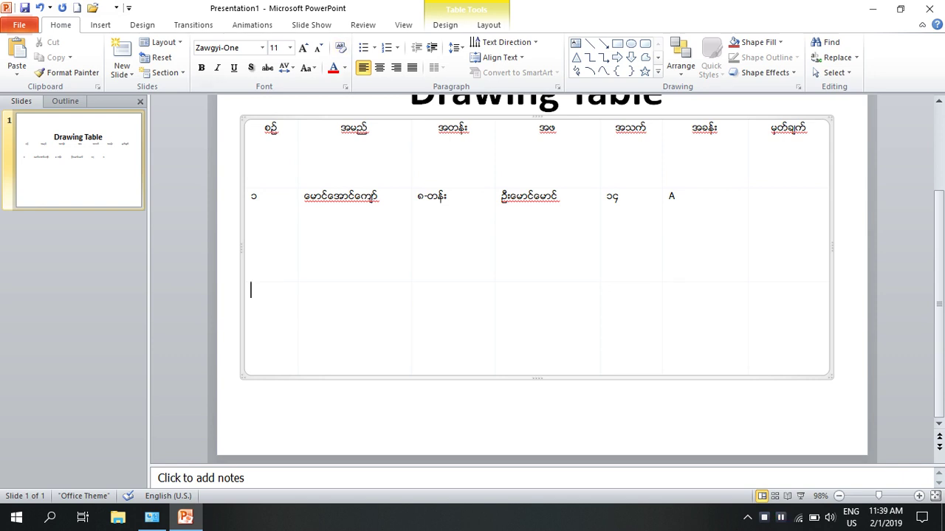
mouse_move(271, 147)
left_mouse_down()
mouse_move(354, 151)
mouse_move(452, 325)
mouse_move(789, 328)
left_mouse_up()
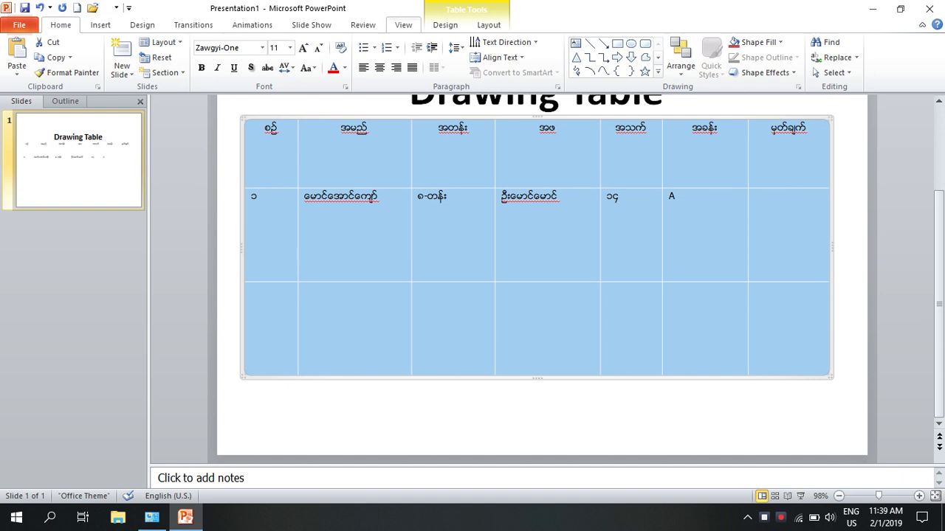
left_click(445, 24)
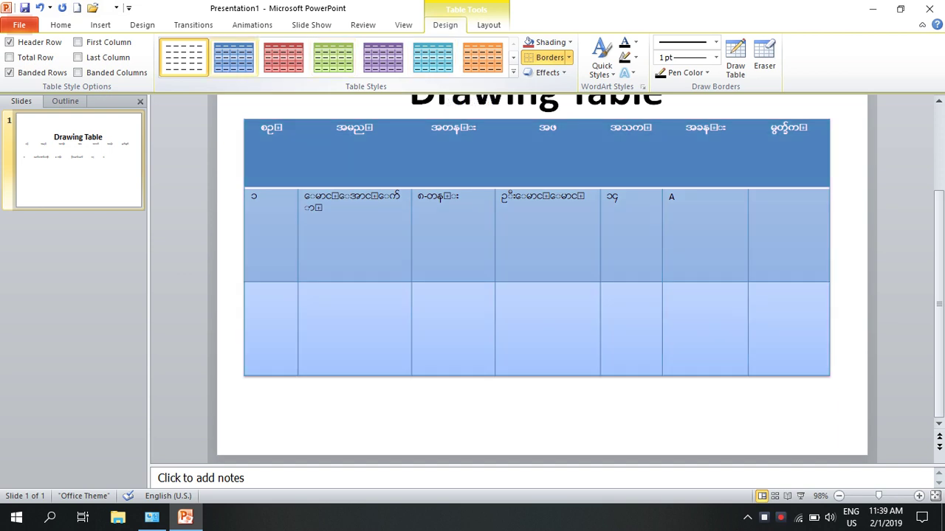
left_click(233, 58)
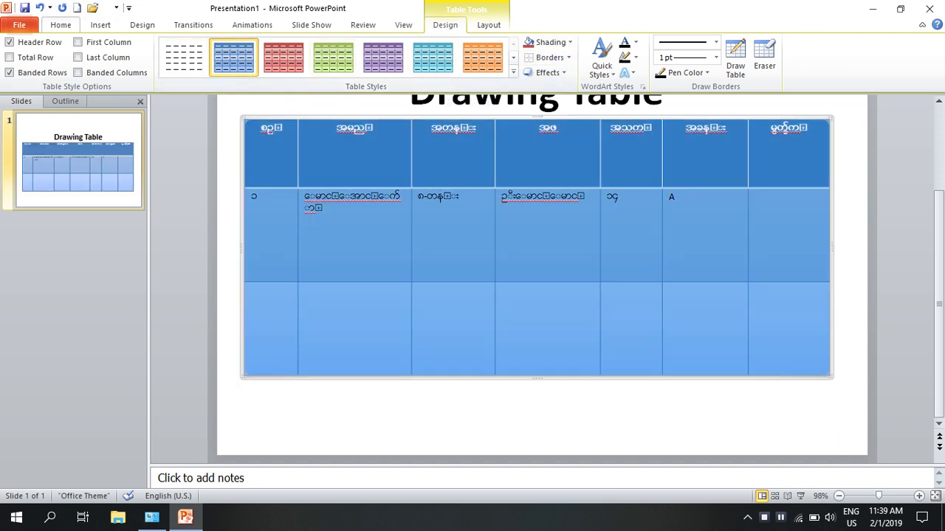
Set the table's font to Zawgyi-One.
left_click(61, 24)
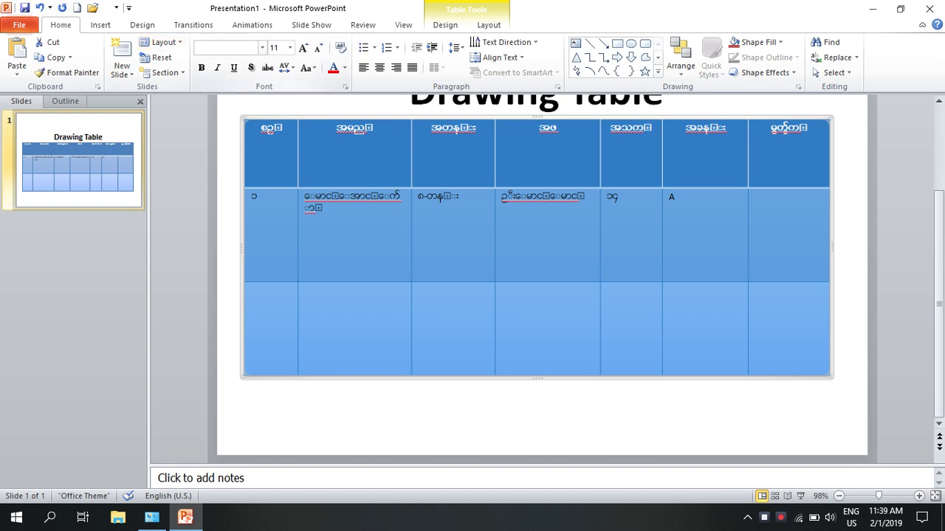
left_click(196, 48)
key("alt+shift")
type("ကခ")
key("BackSpace")
key("BackSpace")
key("alt+shift")
type("Z")
key("Return")
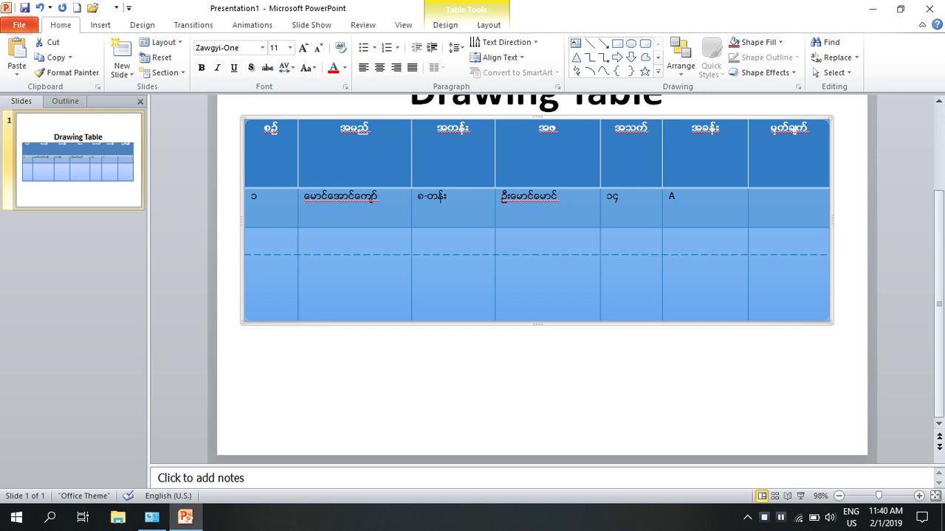
Shrink the empty bottom row and Tab from the last cell to add two more rows.
left_click_drag(538, 254, 538, 255)
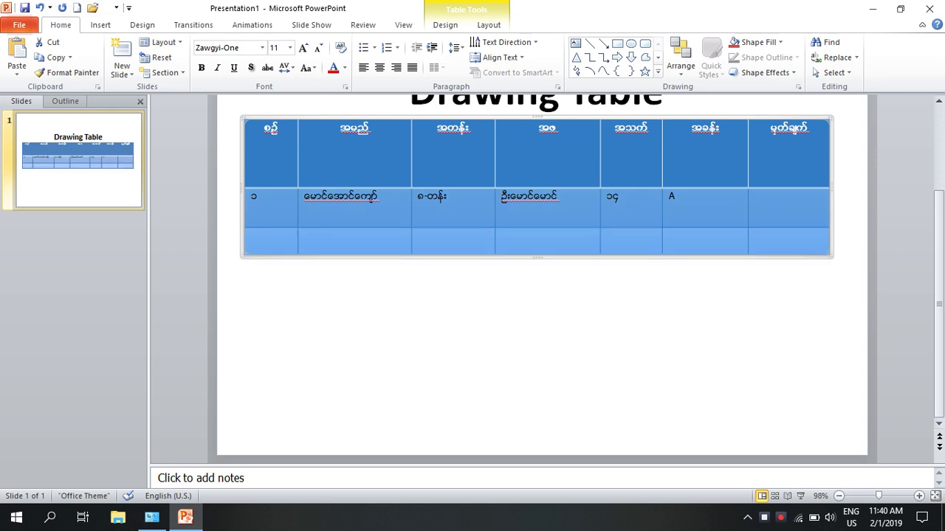
left_click(783, 240)
key("Tab")
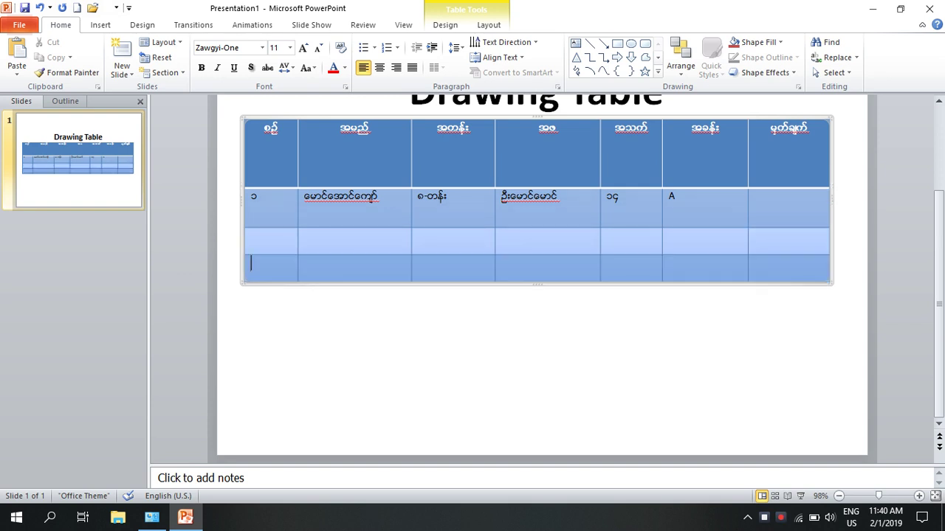
key("Tab")
key("Tab")
key("Tab")
key("Tab")
key("Tab")
key("Tab")
key("Tab")
key("Tab")
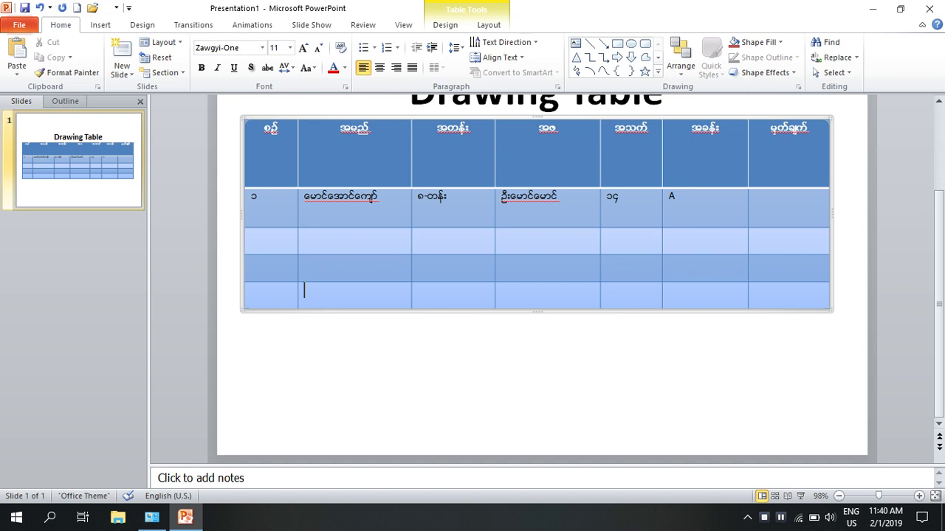
left_click(418, 236)
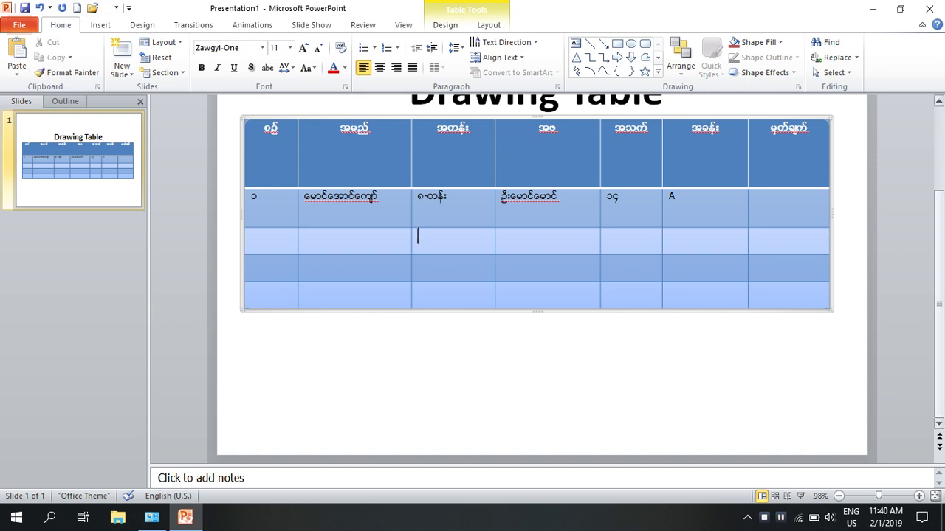
scroll(537, 280, "up", 2)
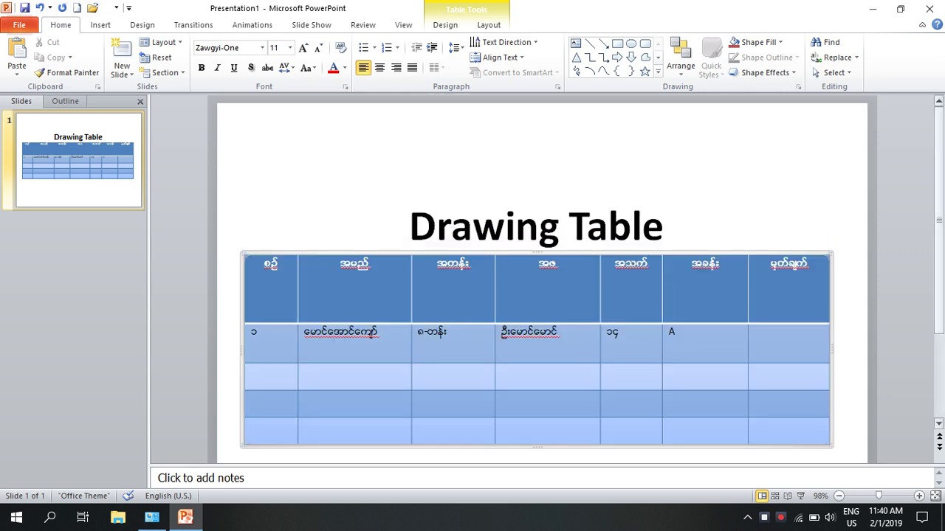